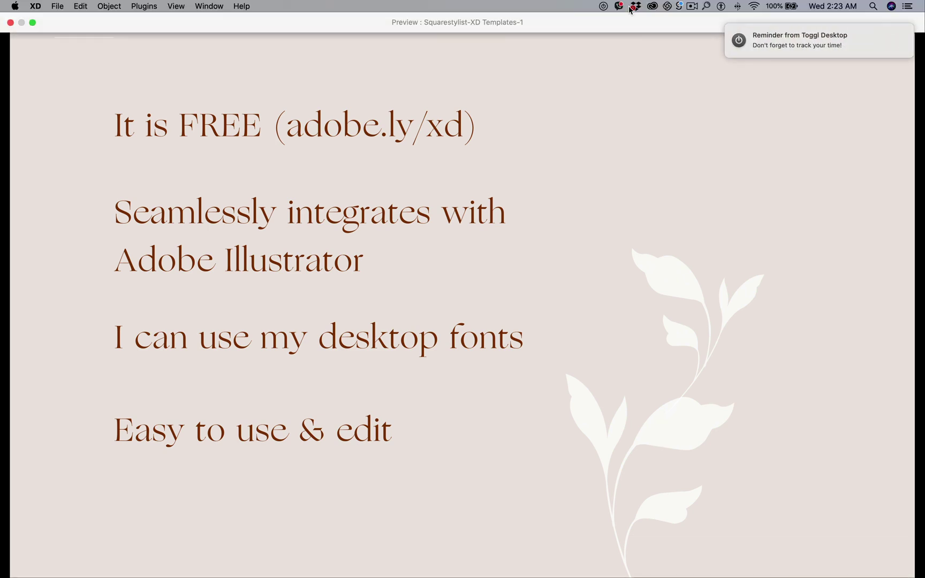
Step: Dismiss the Toggl time-tracking reminder notification
left_click(900, 32)
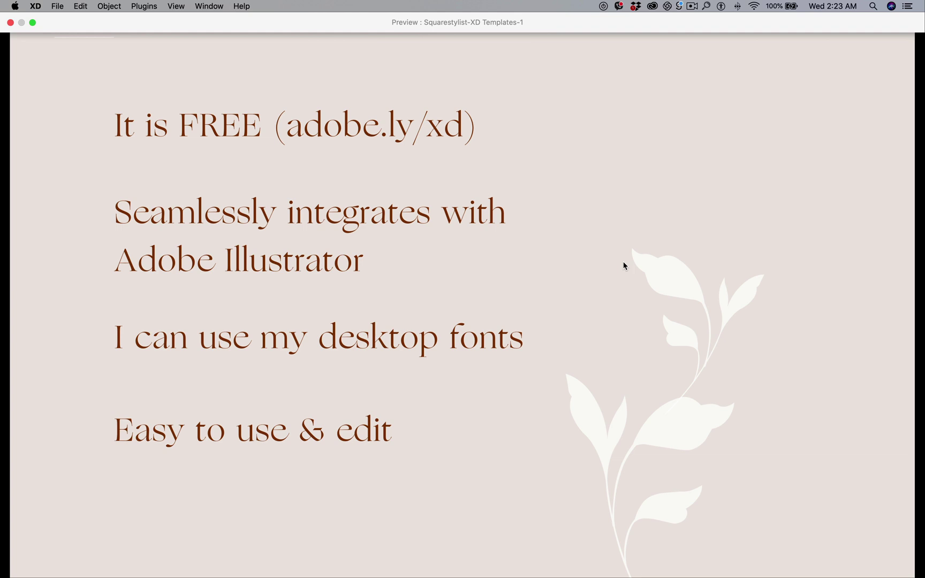
Step: Close the slide preview and zoom the canvas to the 3×3 grid of artboards custom-10 to custom-18
key("super+w")
scroll(339, 183, "down", 5)
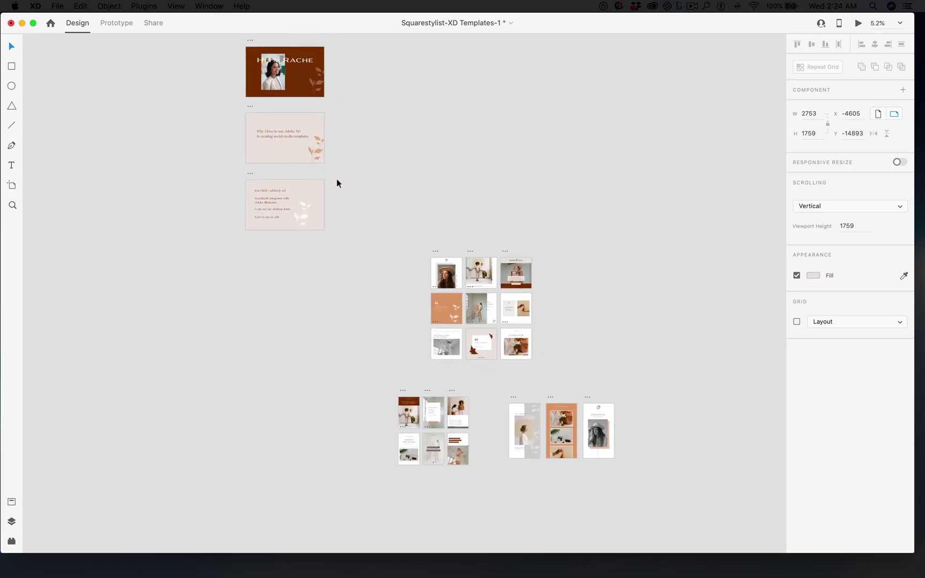
scroll(478, 299, "up", 3)
scroll(478, 299, "up", 3)
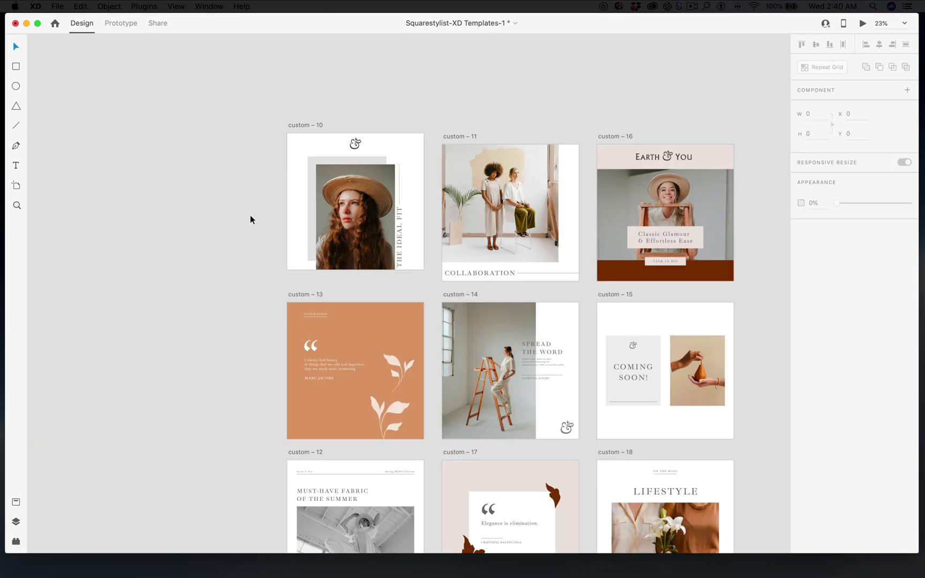
scroll(250, 215, "down", 5)
scroll(247, 208, "down", 3)
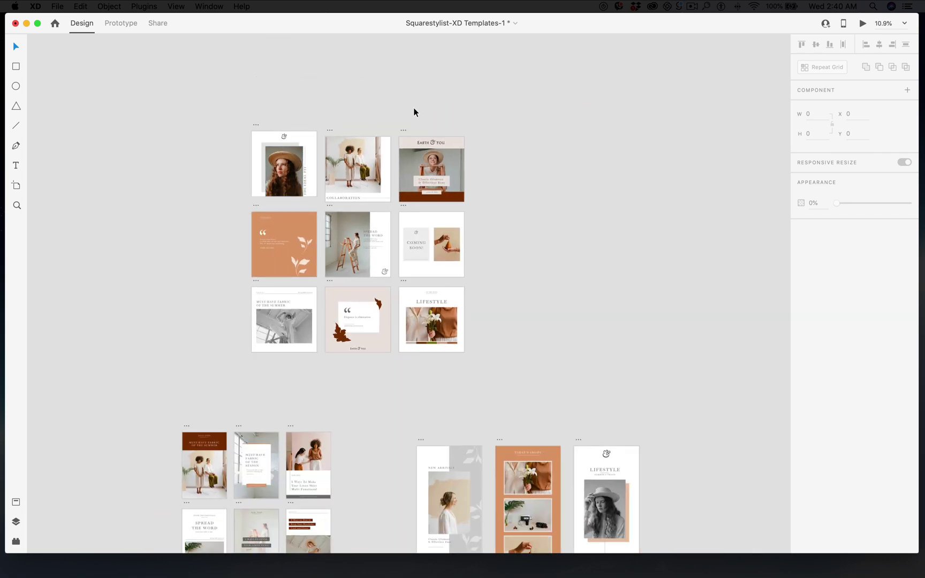
scroll(413, 109, "down", 5)
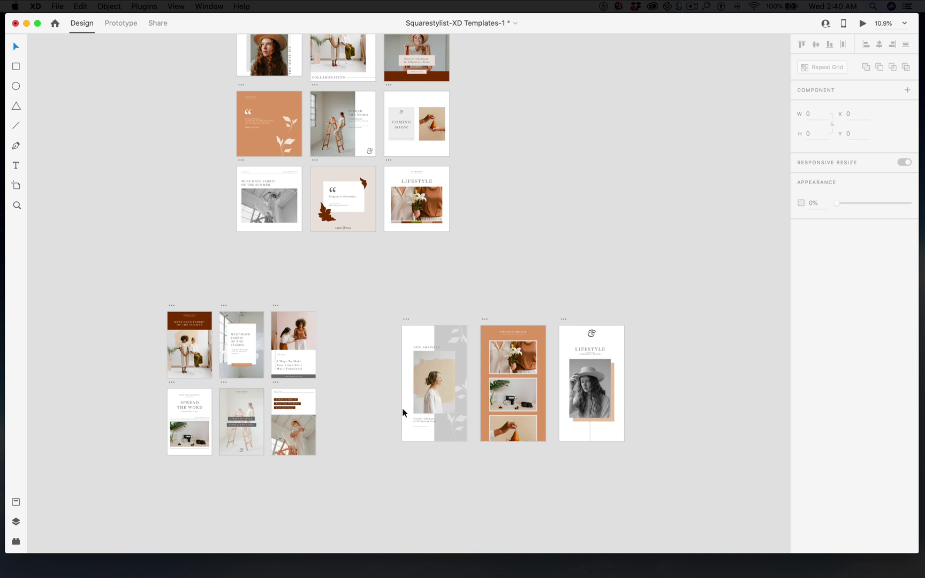
scroll(241, 270, "up", 5)
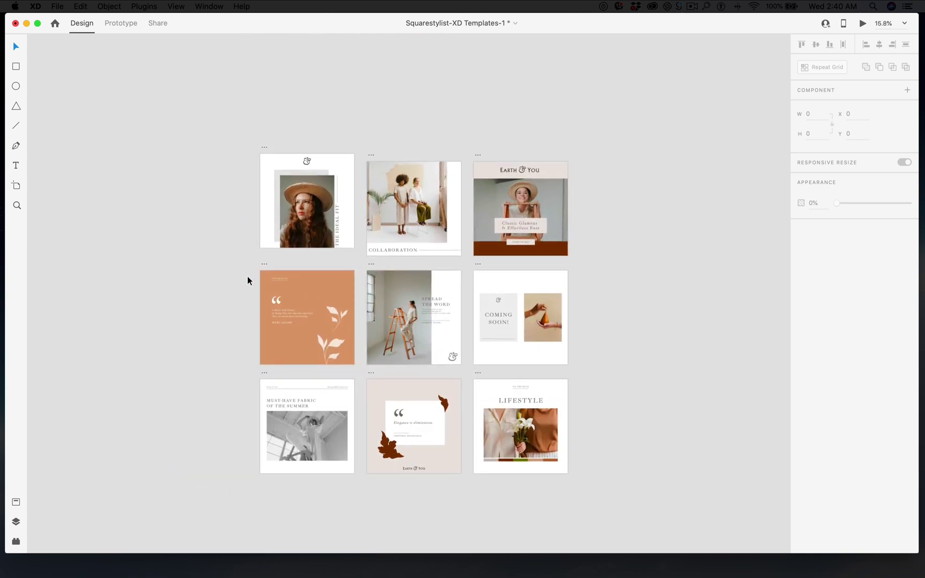
scroll(242, 344, "up", 2)
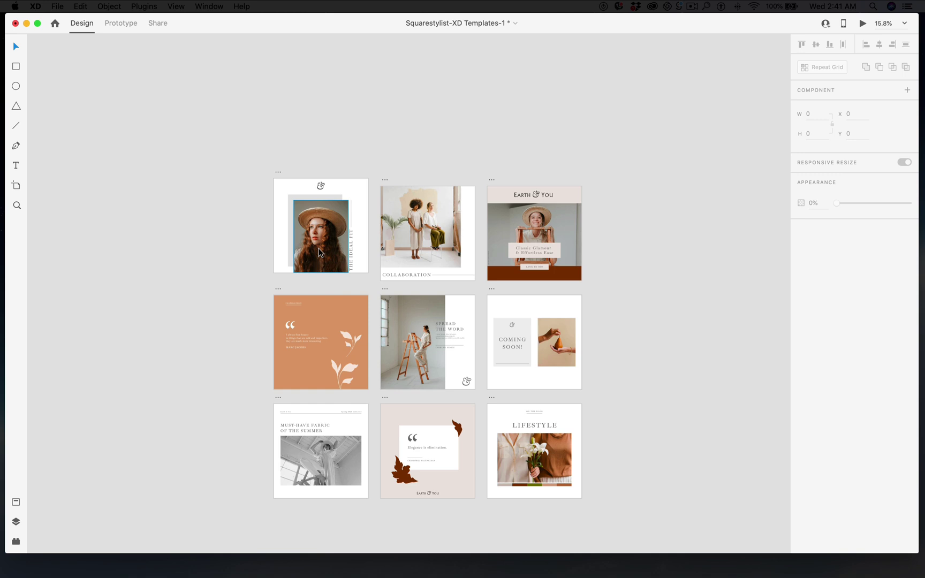
Step: Replace the first artboard's photo with stocksy-2.jpg from the Placeholder folder
mouse_move(230, 562)
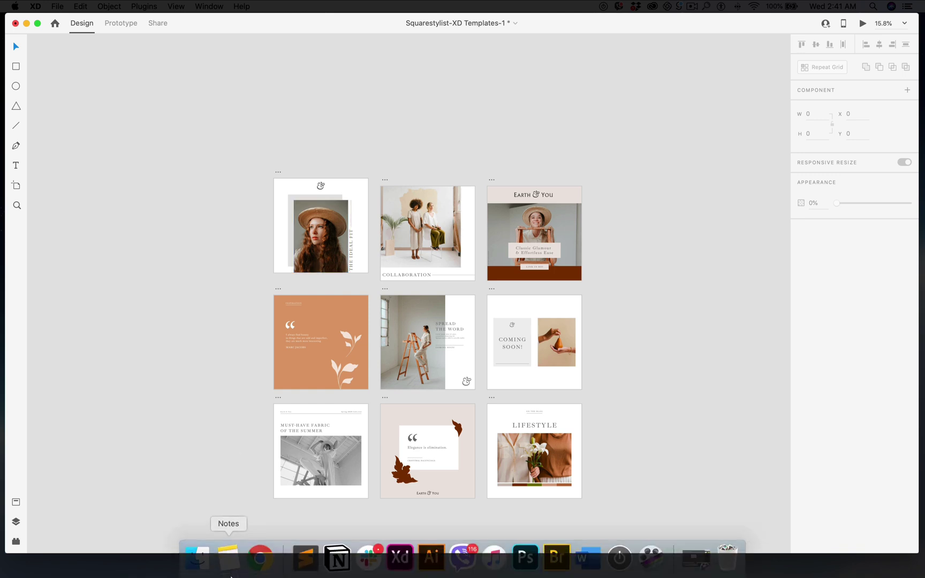
left_click(199, 558)
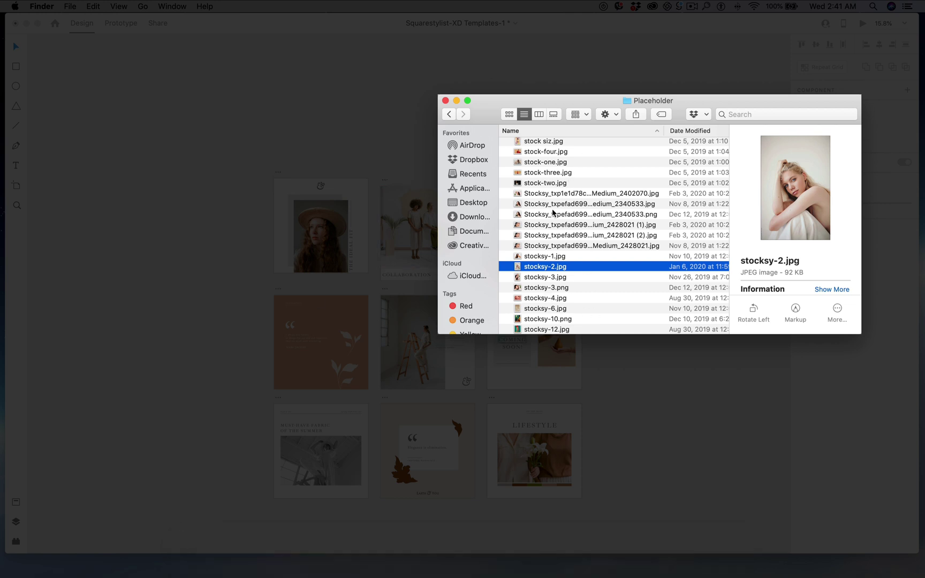
left_click(372, 112)
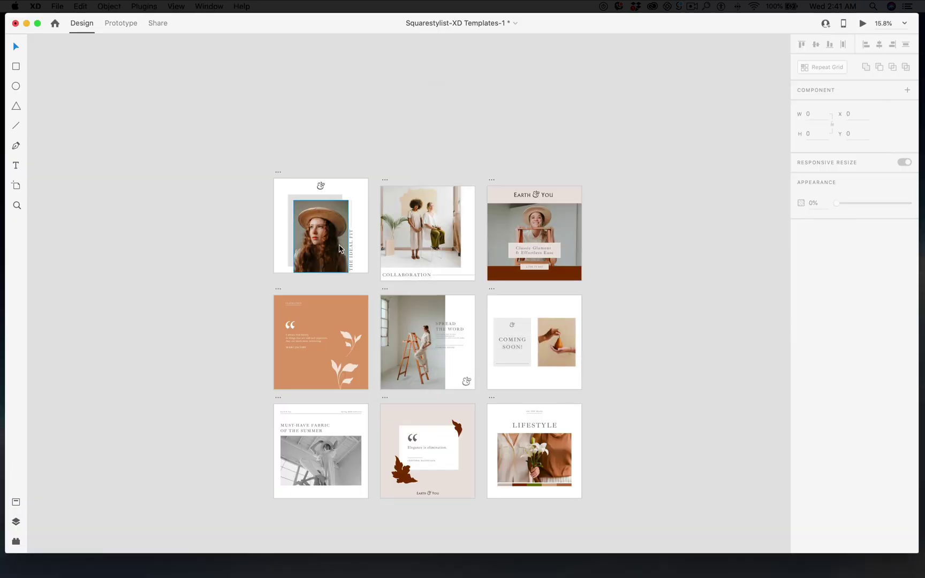
left_click(339, 249)
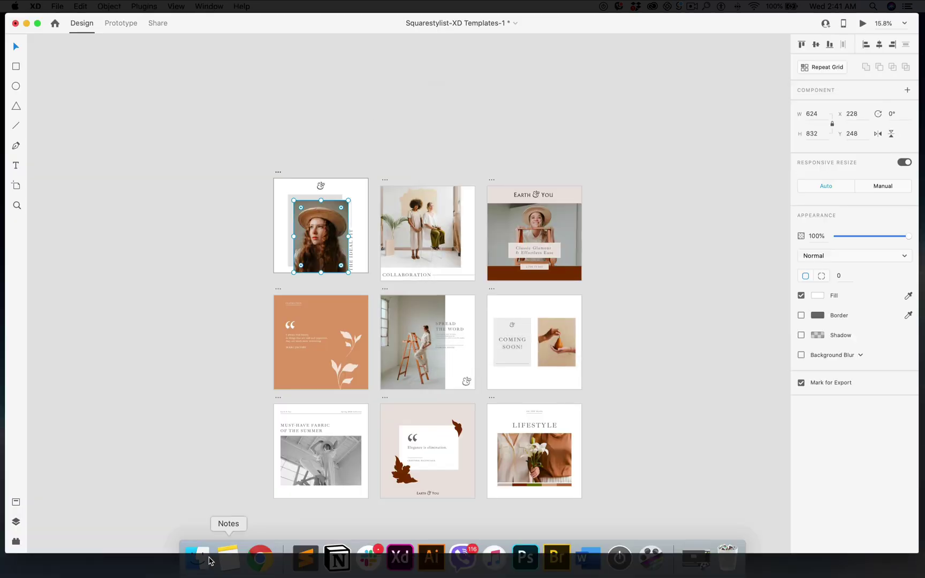
left_click(198, 561)
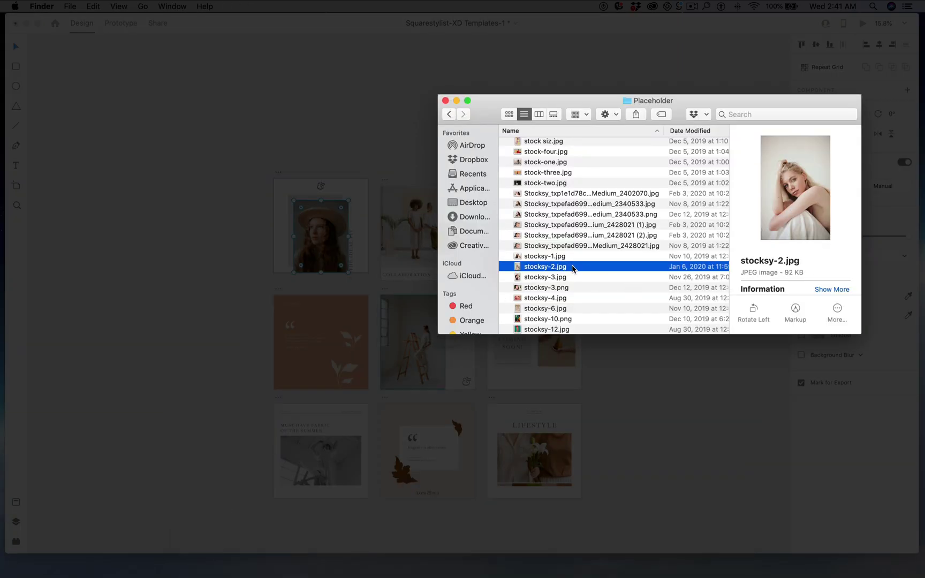
left_click_drag(572, 268, 343, 251)
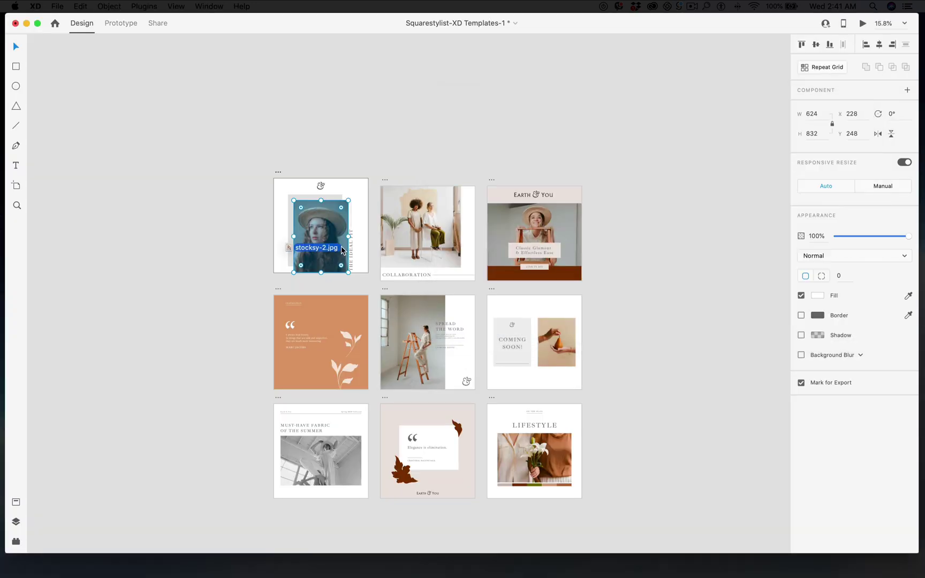
left_click(394, 110)
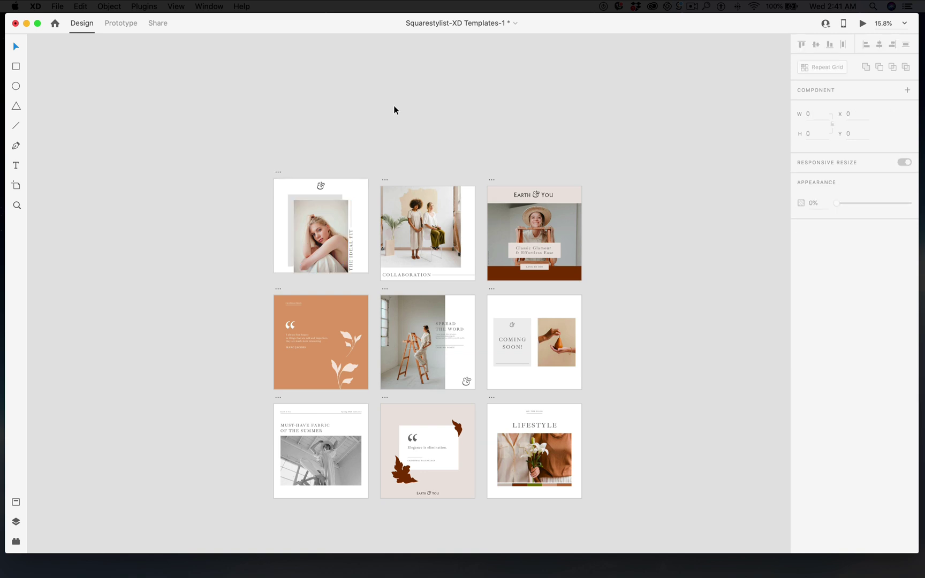
Step: Try enlarging the new photo, then undo and readjust it to its original size
left_click(317, 221)
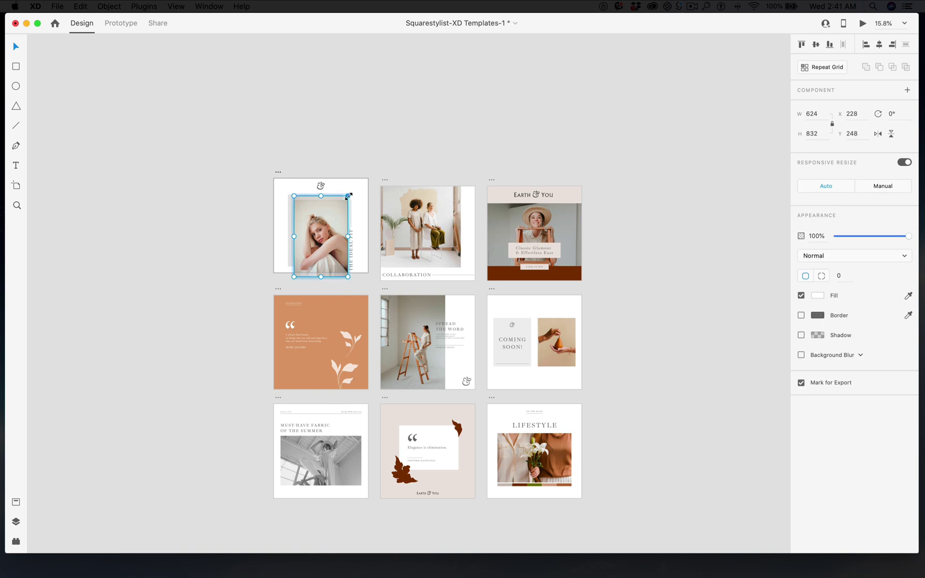
mouse_move(348, 197)
left_mouse_down()
mouse_move(361, 176)
mouse_move(346, 186)
left_mouse_up()
key("super+z")
key("super+z")
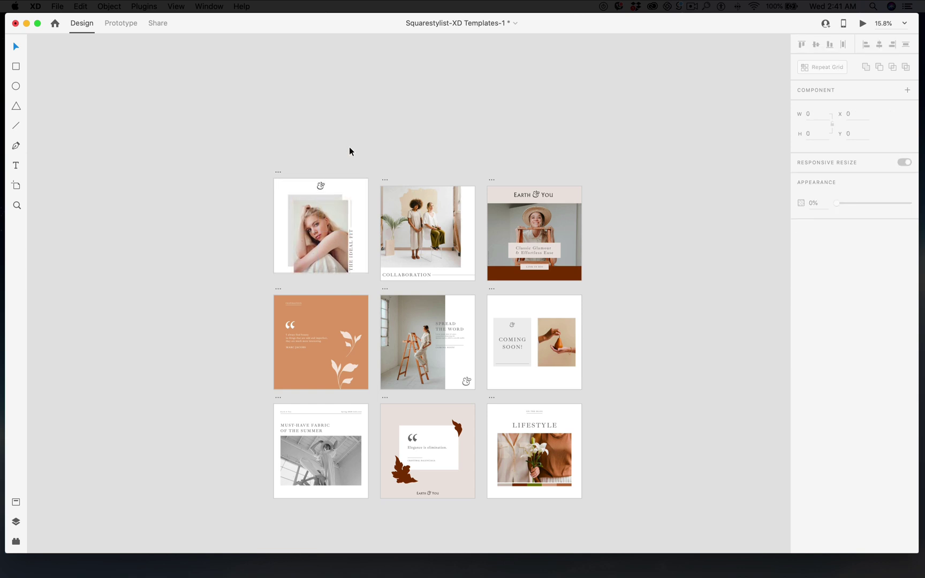
left_click(328, 256)
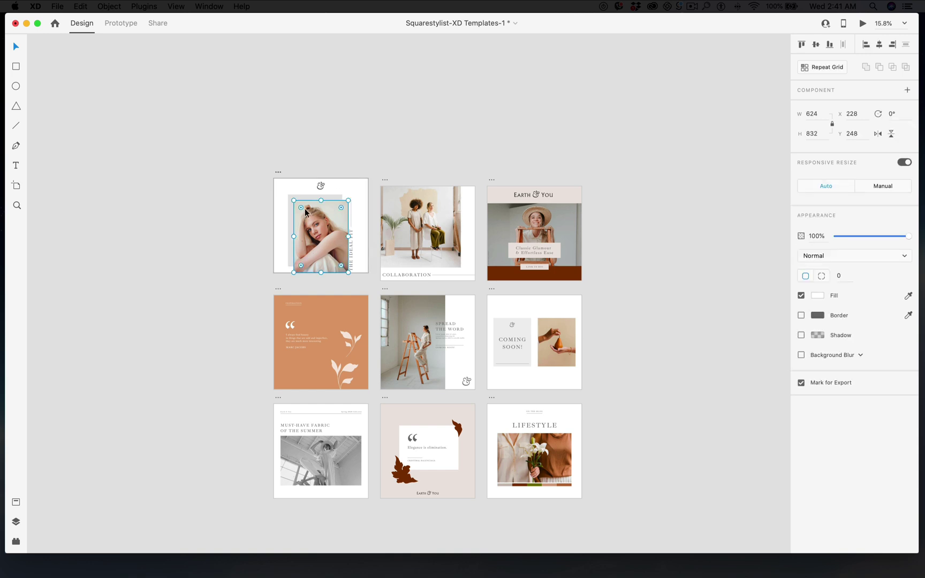
mouse_move(294, 199)
left_mouse_down()
mouse_move(278, 186)
mouse_move(294, 201)
left_mouse_up()
mouse_move(294, 201)
left_mouse_down()
mouse_move(277, 184)
mouse_move(289, 198)
left_mouse_up()
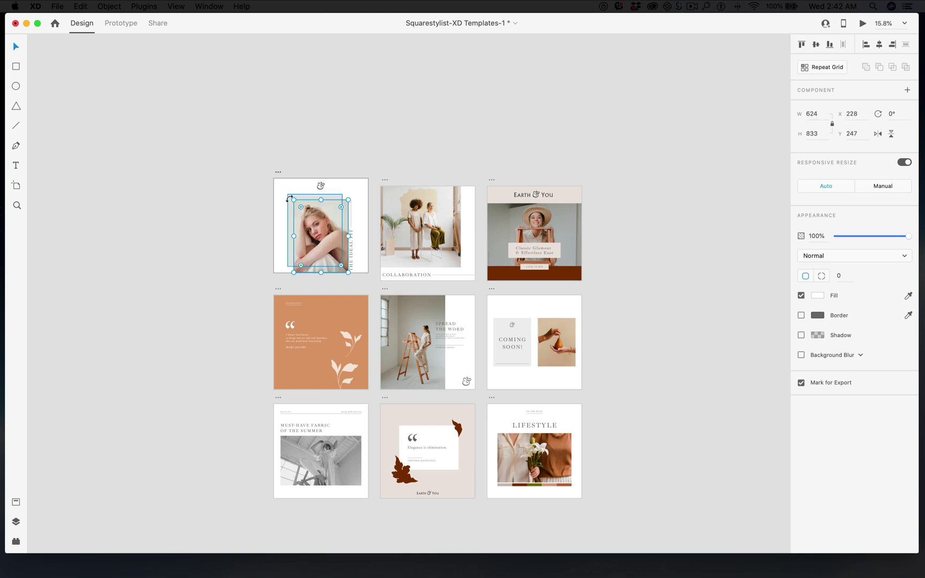
left_click(351, 148)
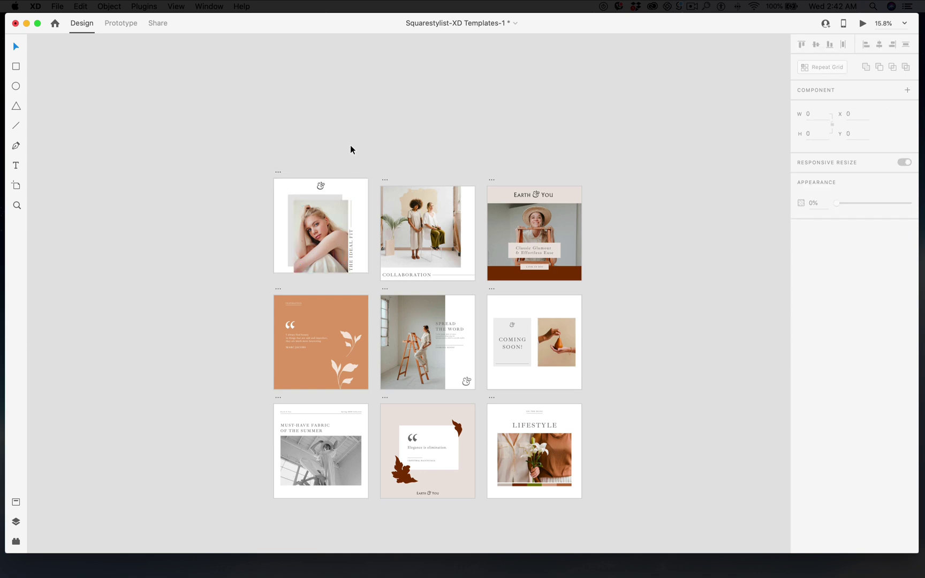
Step: Drop stock-one.jpg from the Placeholder folder onto the COLLABORATION artboard's photo
left_click(397, 198)
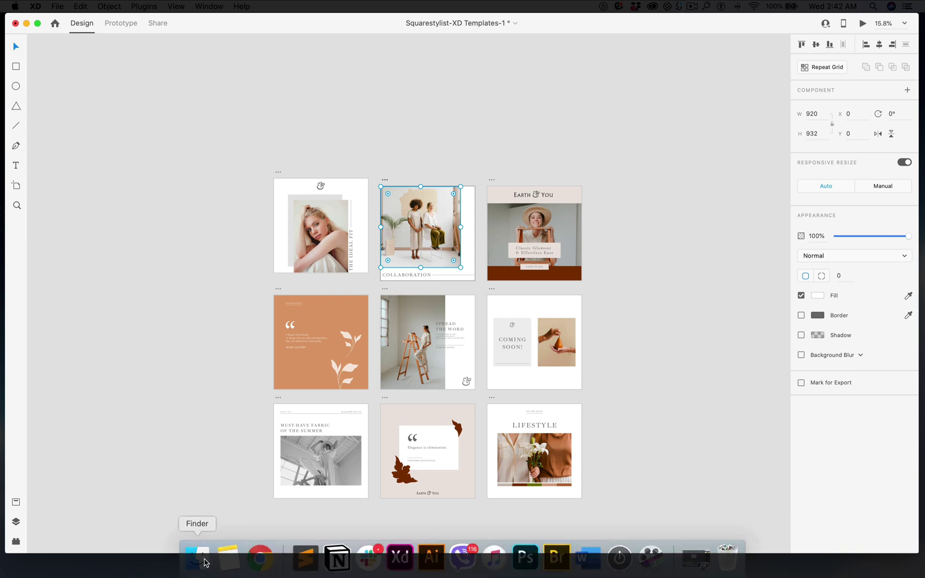
left_click(450, 140)
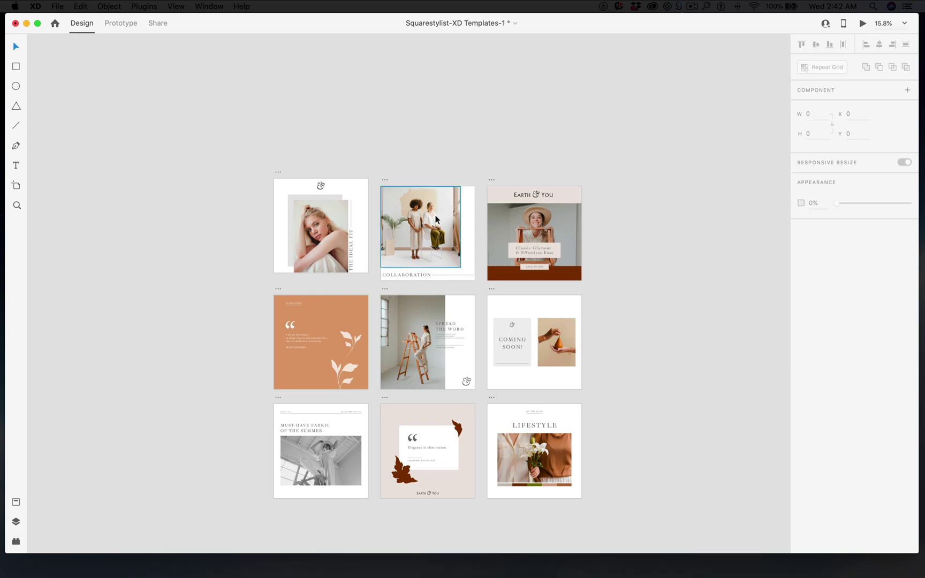
left_click(436, 219)
left_click(202, 567)
left_click(557, 236)
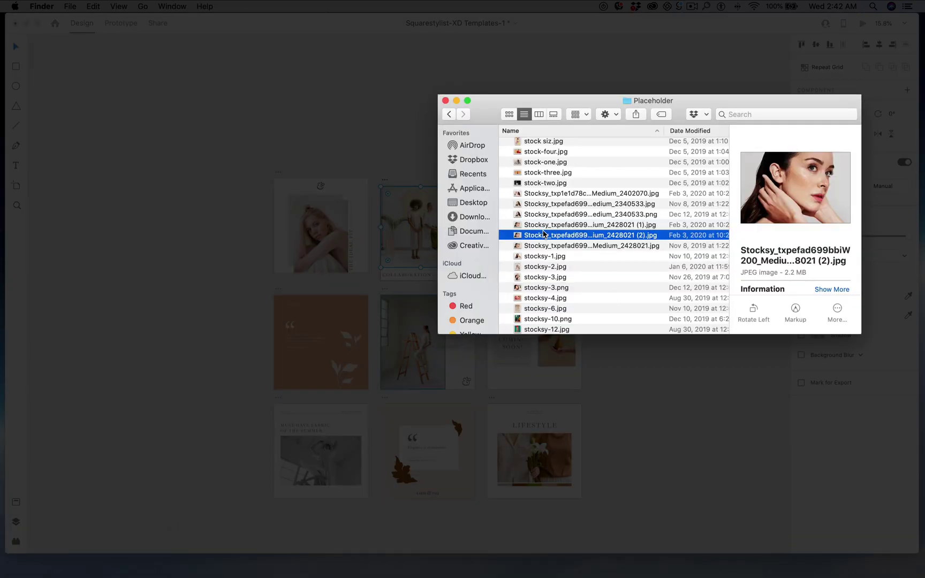
left_click(545, 226)
left_click(534, 183)
left_click_drag(535, 162, 396, 230)
Step: Enlarge the stock-one.jpg image fill within the COLLABORATION frame
left_click(412, 147)
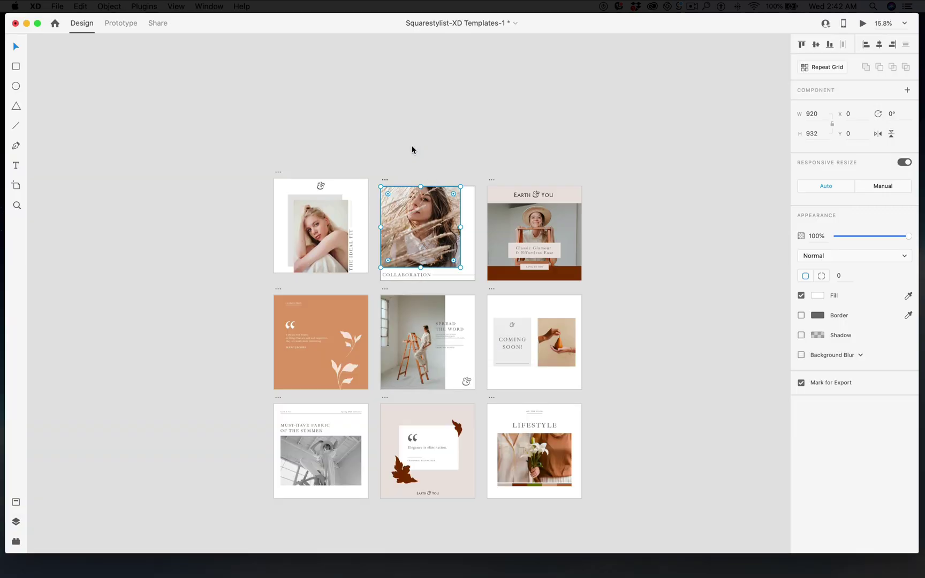
double_click(447, 241)
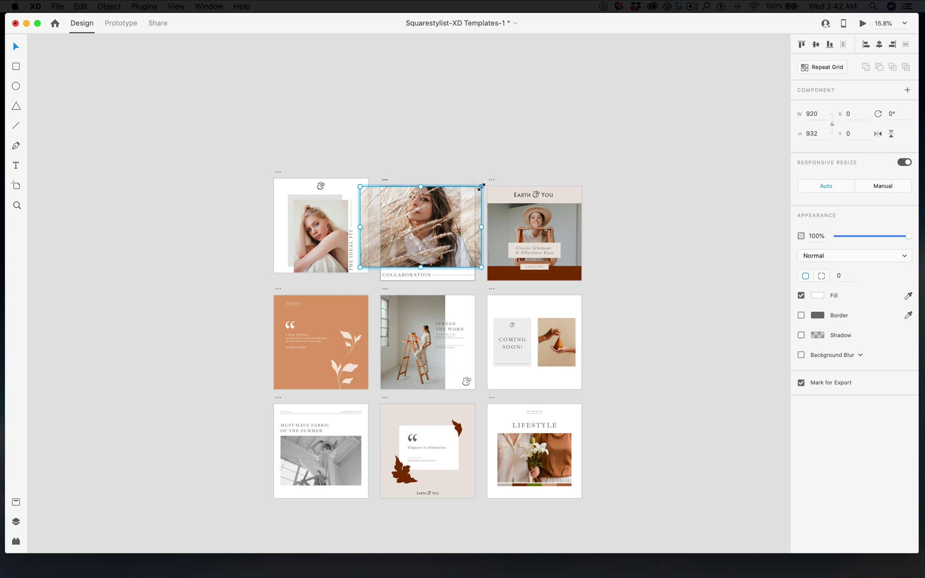
mouse_move(482, 187)
left_mouse_down()
mouse_move(510, 149)
mouse_move(493, 171)
left_mouse_up()
left_click(493, 136)
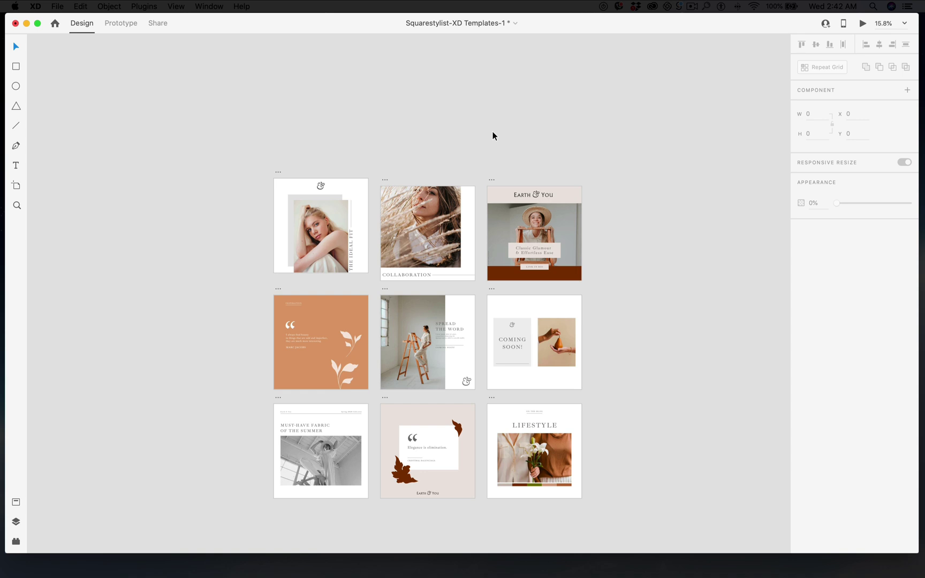
scroll(394, 370, "up", 3)
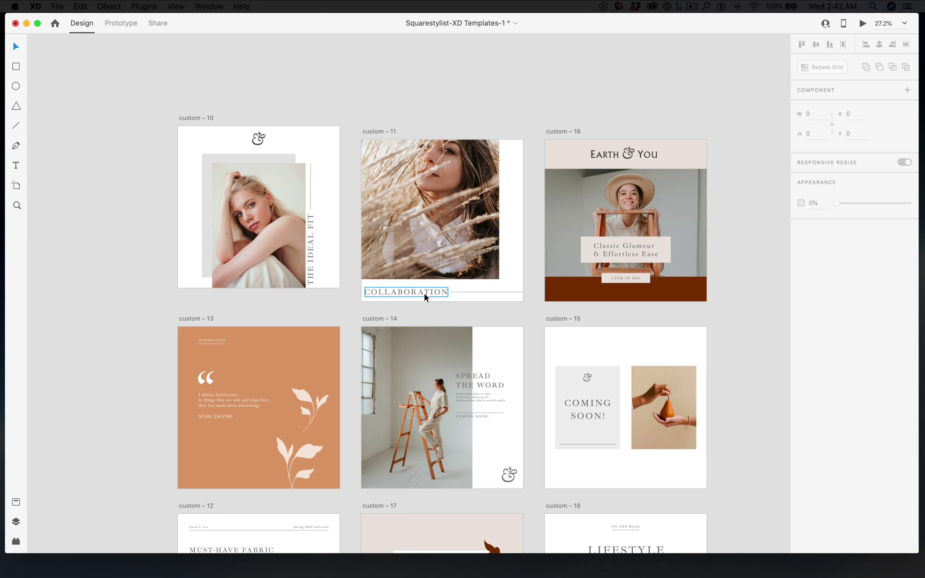
left_click(424, 293)
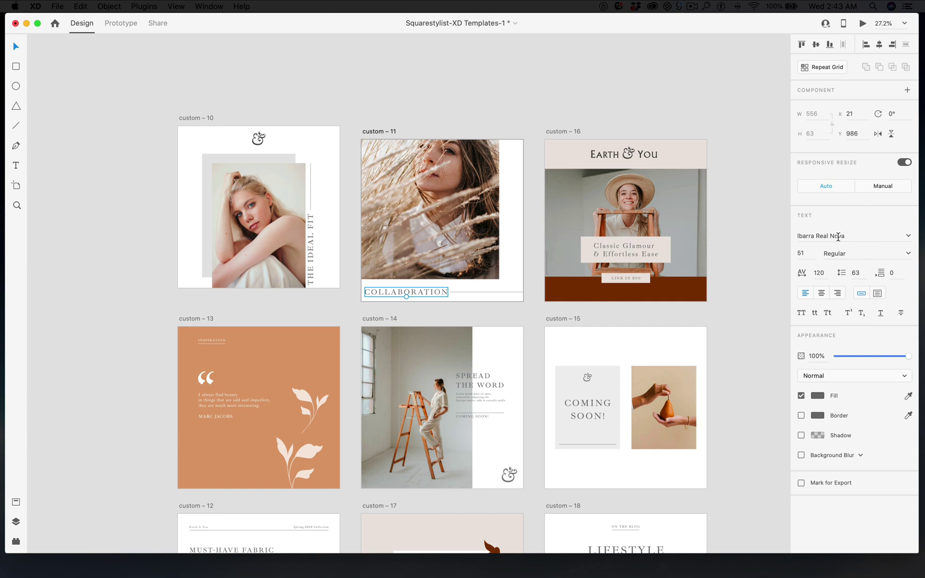
left_click(910, 237)
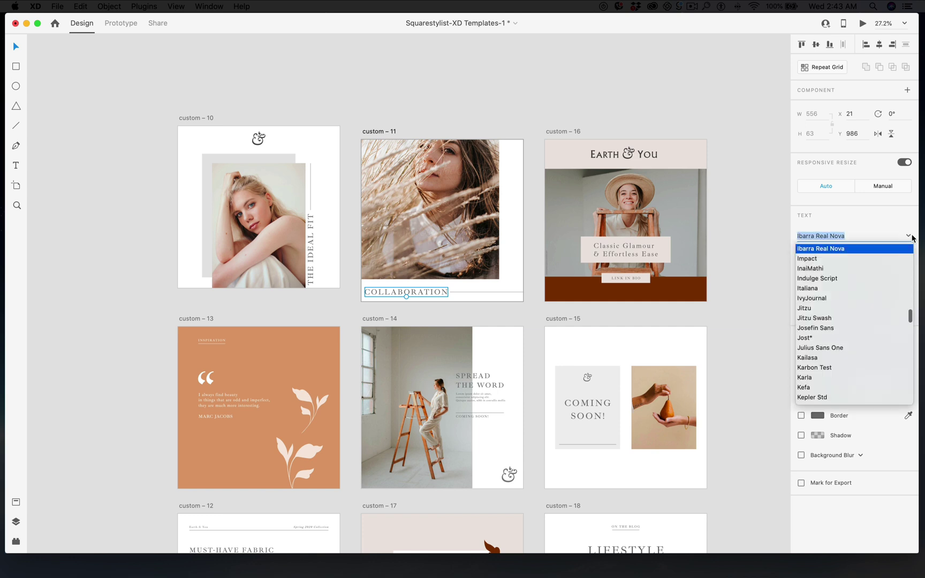
left_click(813, 299)
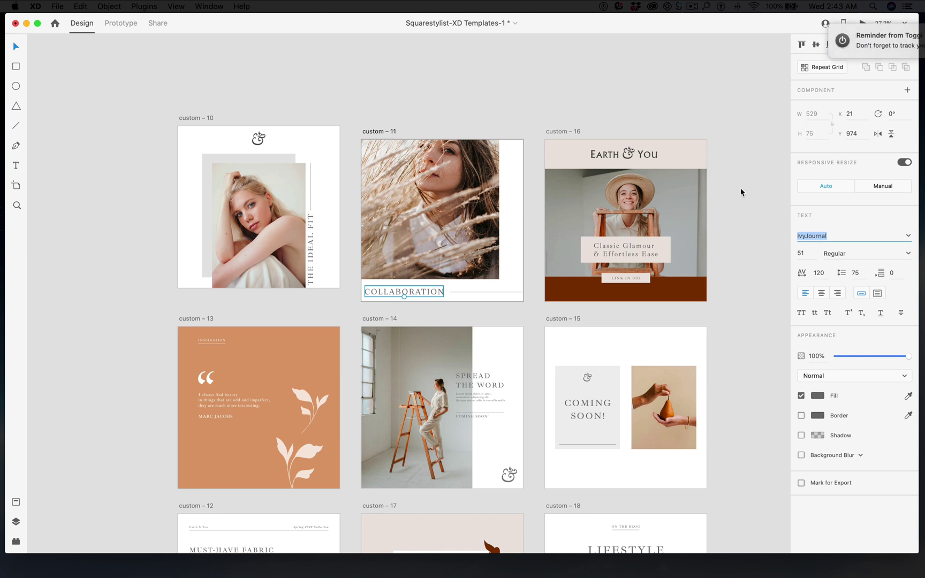
left_click(899, 33)
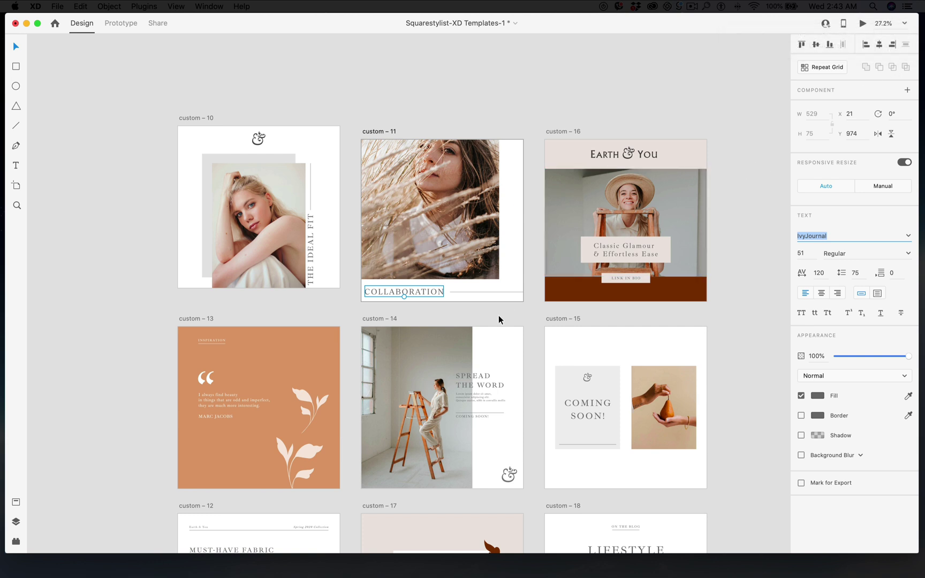
left_click(521, 270)
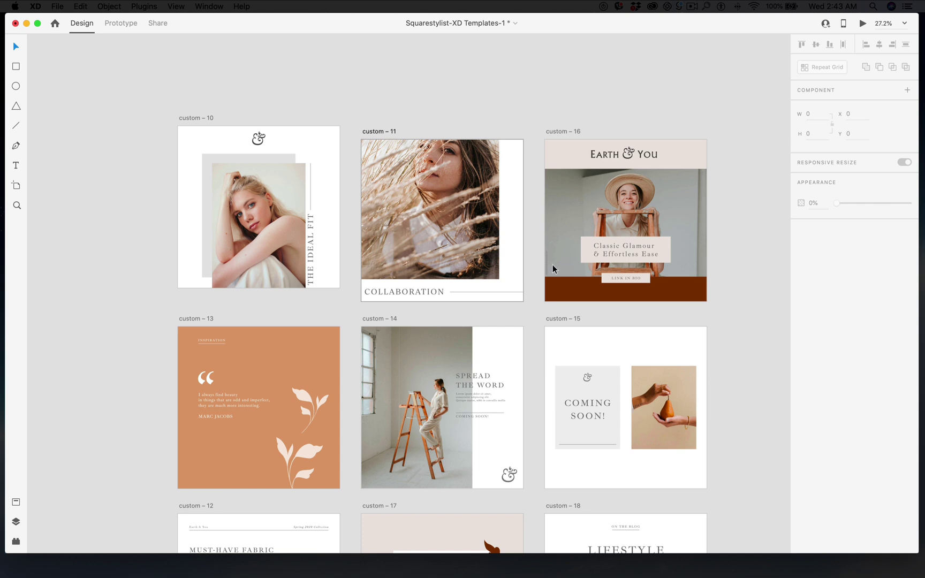
left_click(436, 294)
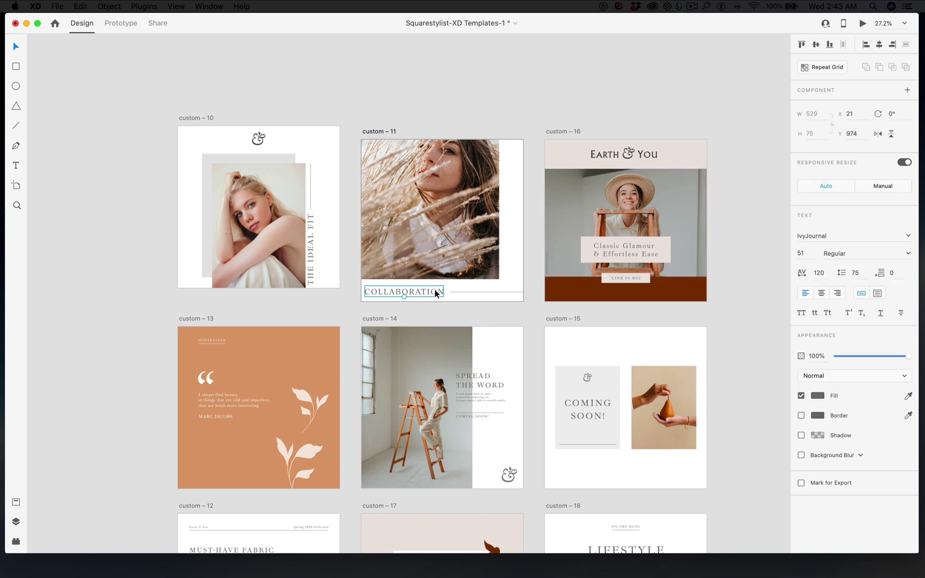
double_click(436, 292)
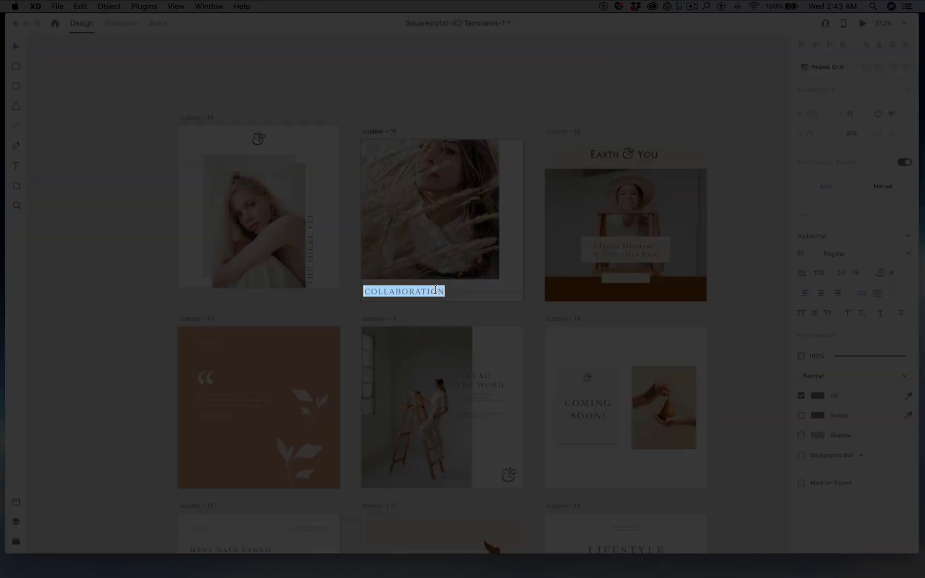
type("CONTENT HERE")
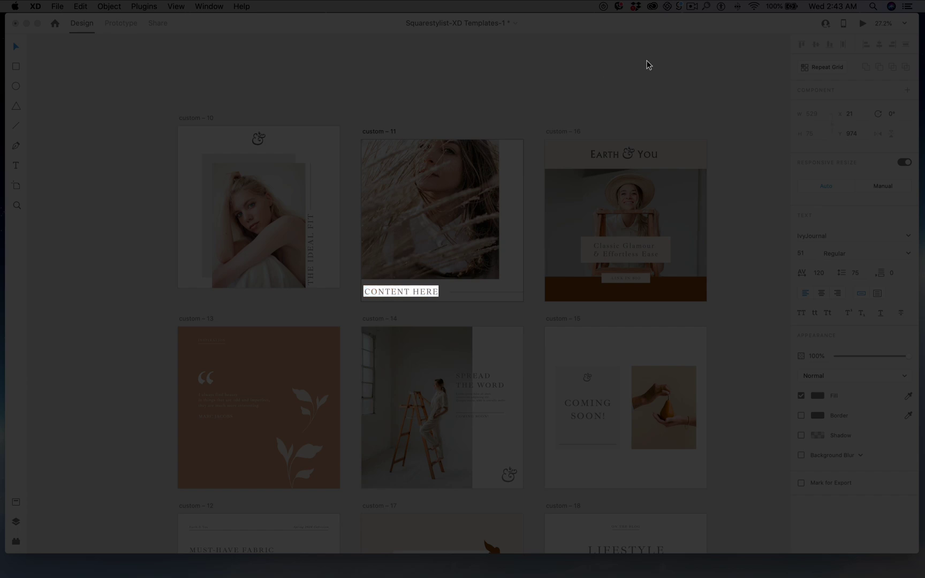
key("Escape")
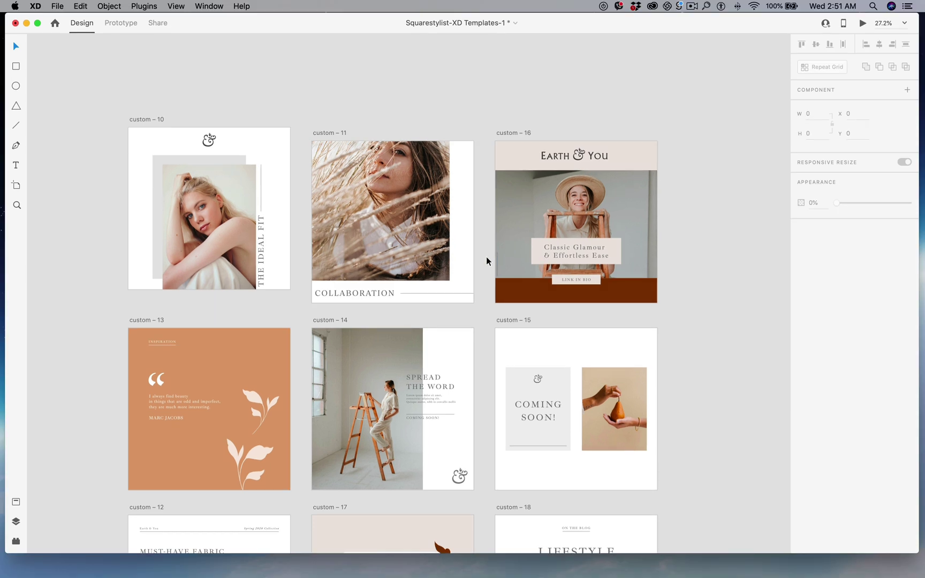
Step: Make the COLLABORATION label point text at size 48 and rotate it with its handles
left_click(380, 295)
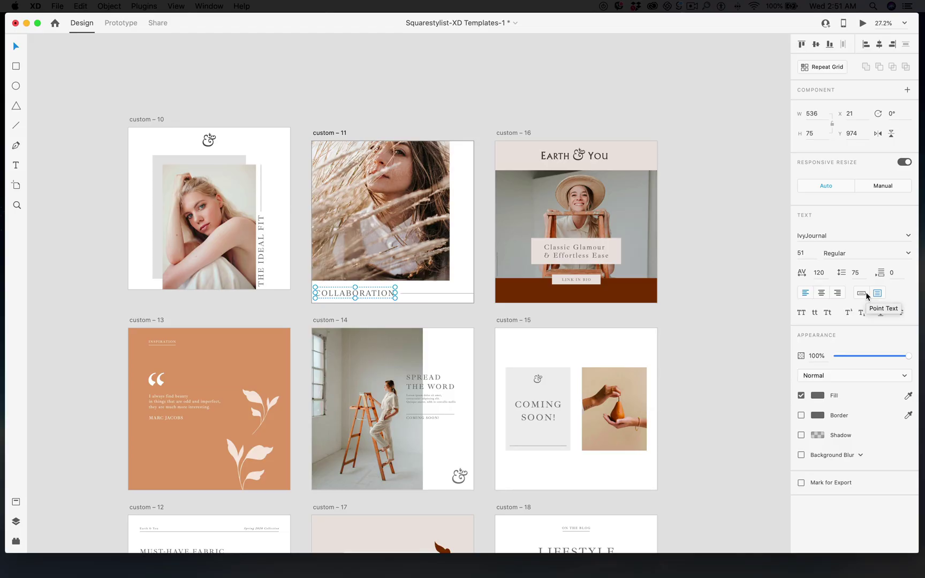
left_click(866, 293)
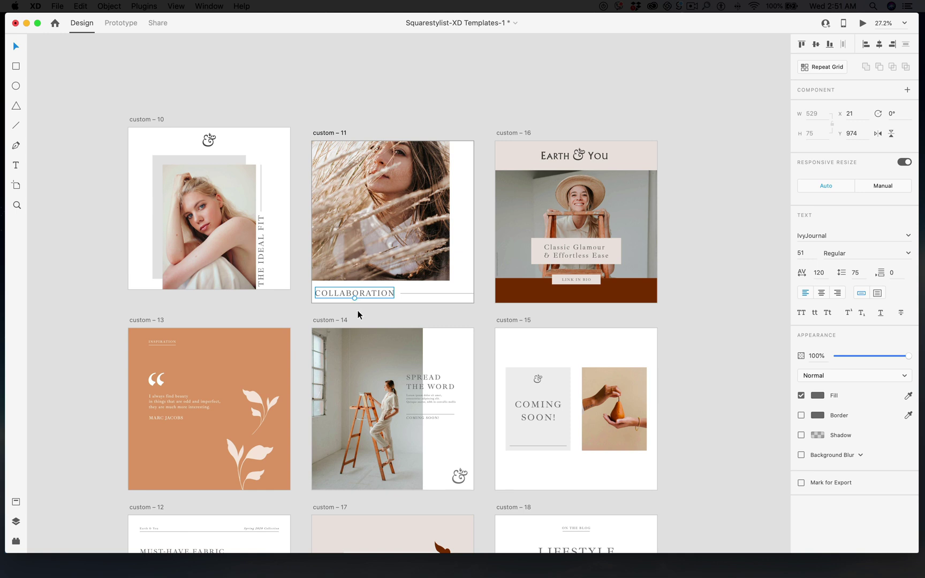
left_click_drag(354, 298, 356, 310)
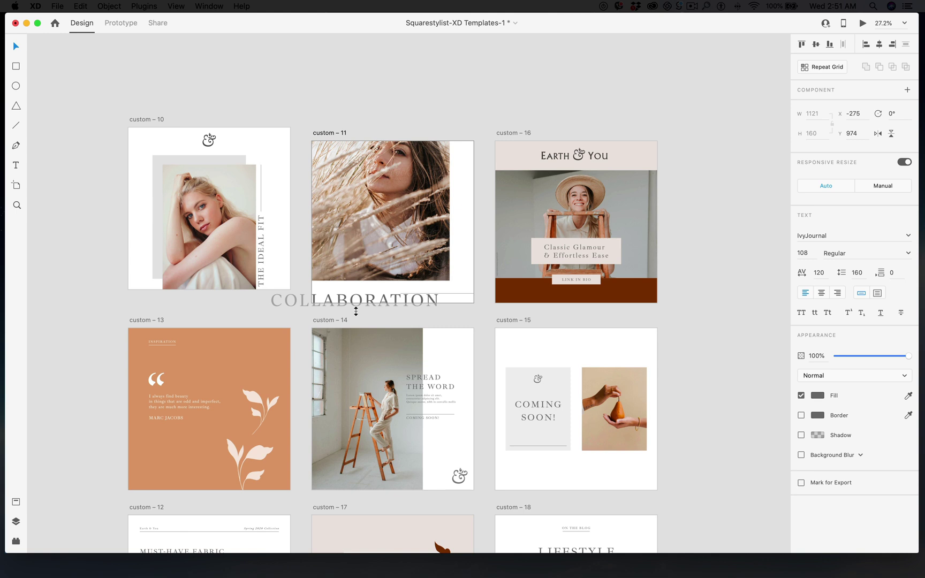
mouse_move(357, 311)
left_mouse_down()
mouse_move(362, 289)
mouse_move(360, 309)
left_mouse_up()
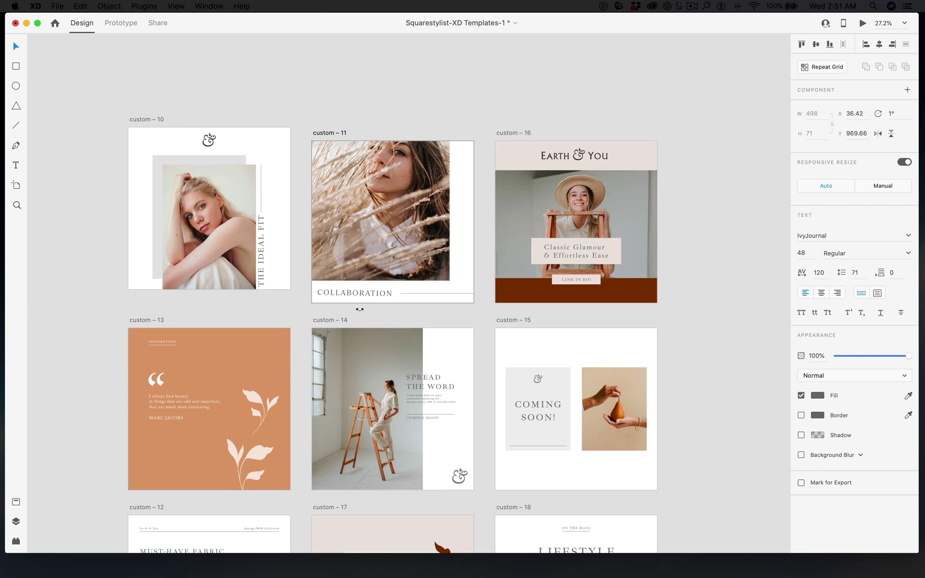
Step: Rotate the label back to 0° and change it to 'COLLABORATION HERE' with 'afafdm' on a second line
left_click_drag(354, 298, 354, 298)
double_click(382, 294)
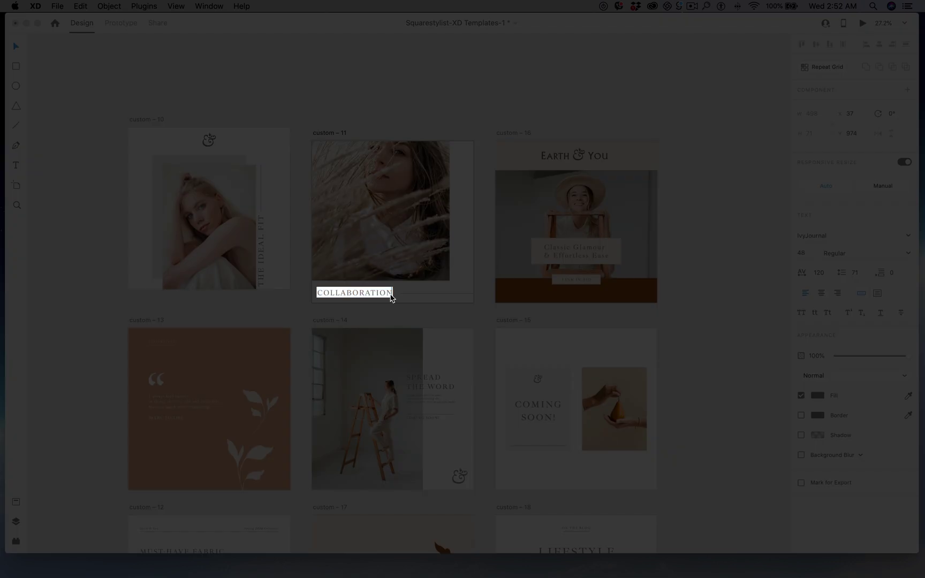
key("Right")
type("HERE afafdm")
left_click(420, 293)
key("Return")
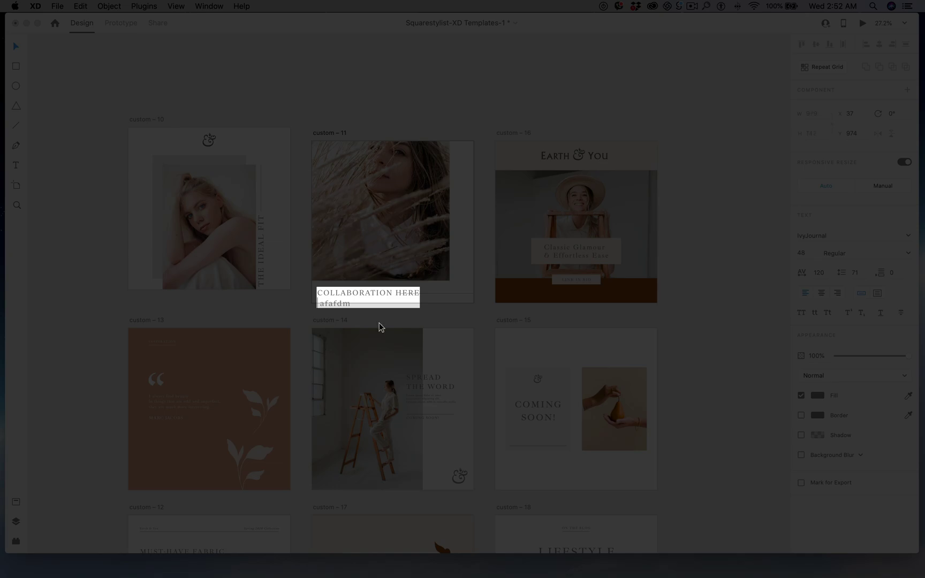
key("Escape")
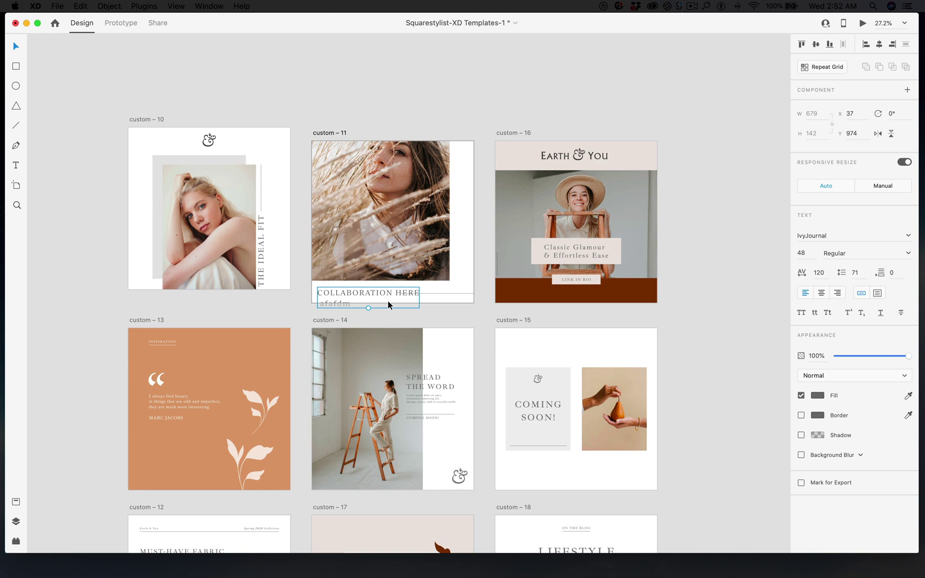
Step: Switch the label to Area Text and shrink its box, hiding HERE and afafdm
left_click(882, 297)
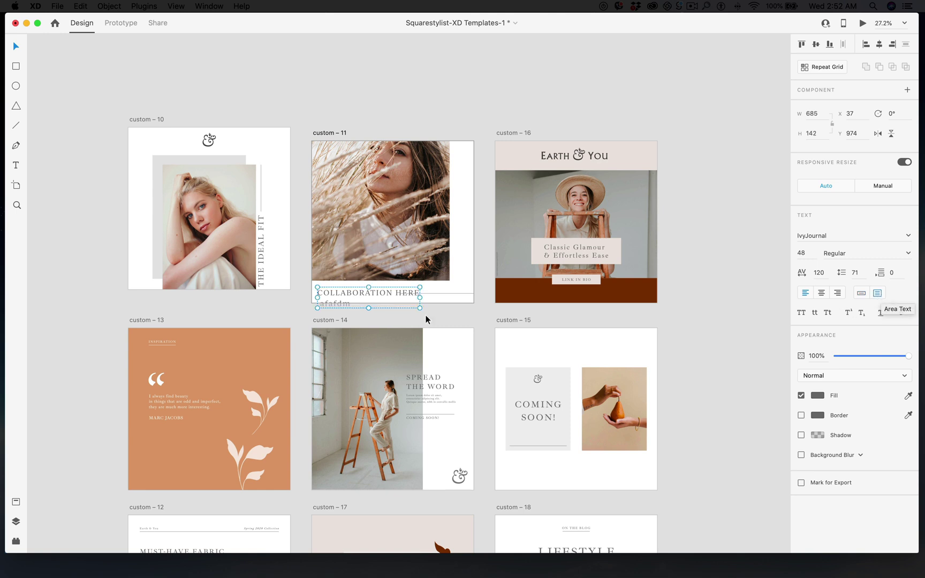
double_click(357, 304)
key("Escape")
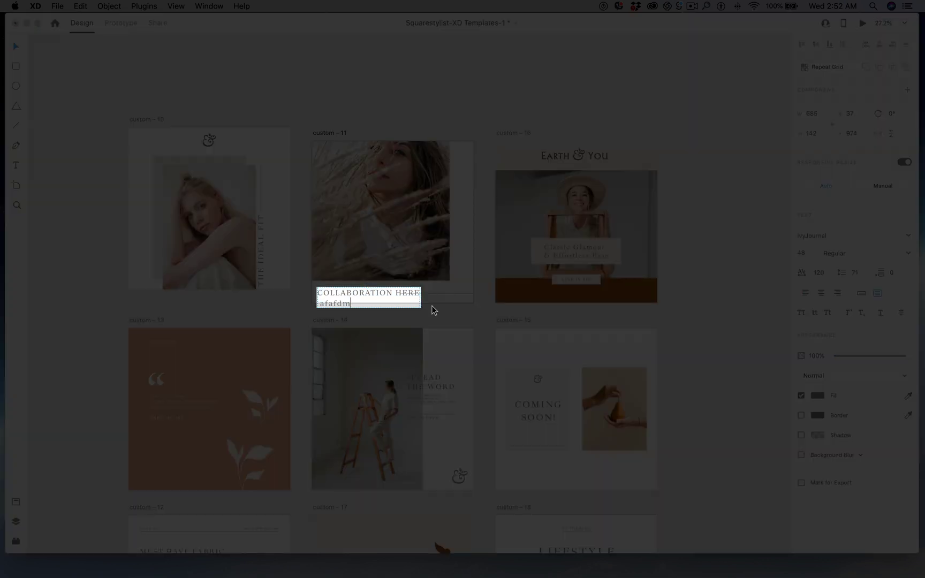
left_click_drag(369, 308, 370, 298)
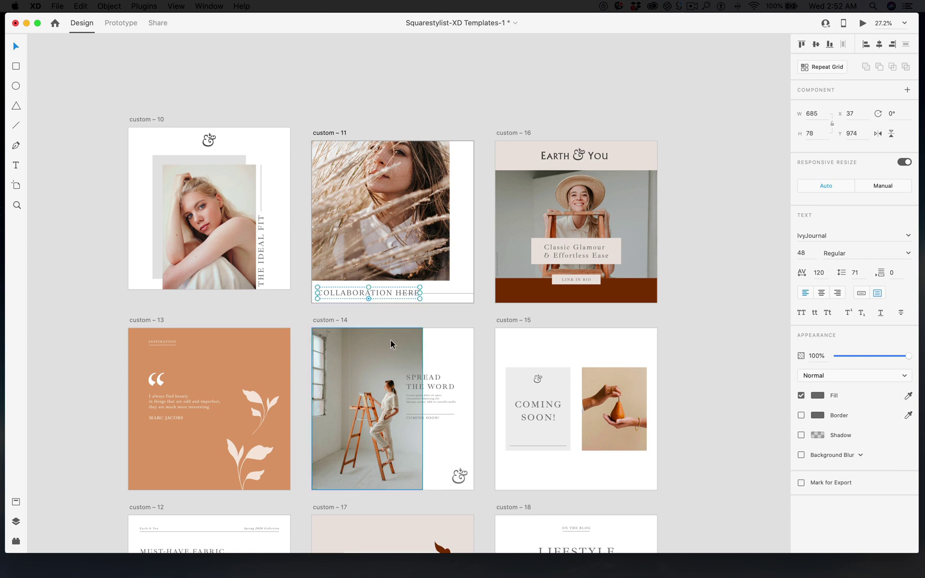
left_click_drag(420, 293, 397, 293)
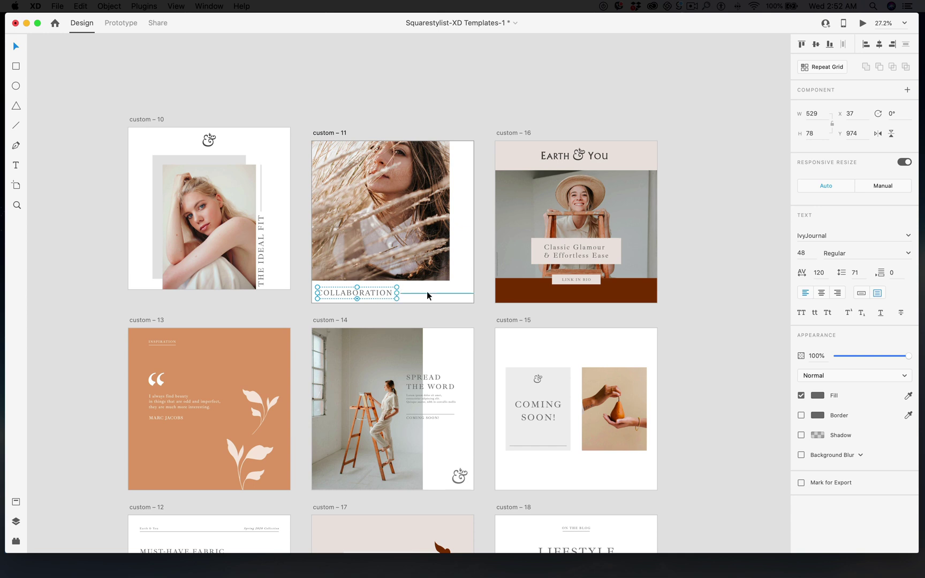
Step: Set the label's font size to 22 so both lines fit in the box
double_click(379, 292)
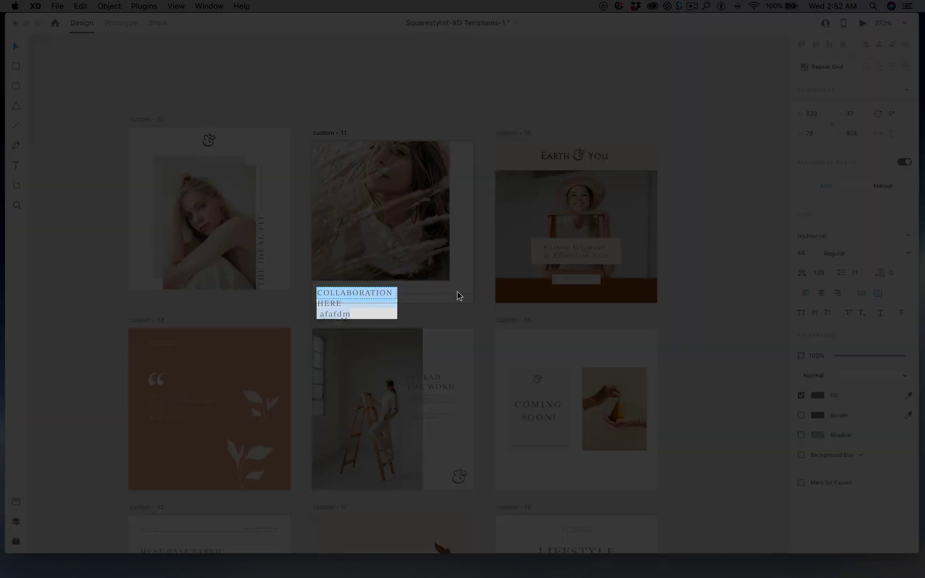
left_click(801, 253)
type("22")
key("Return")
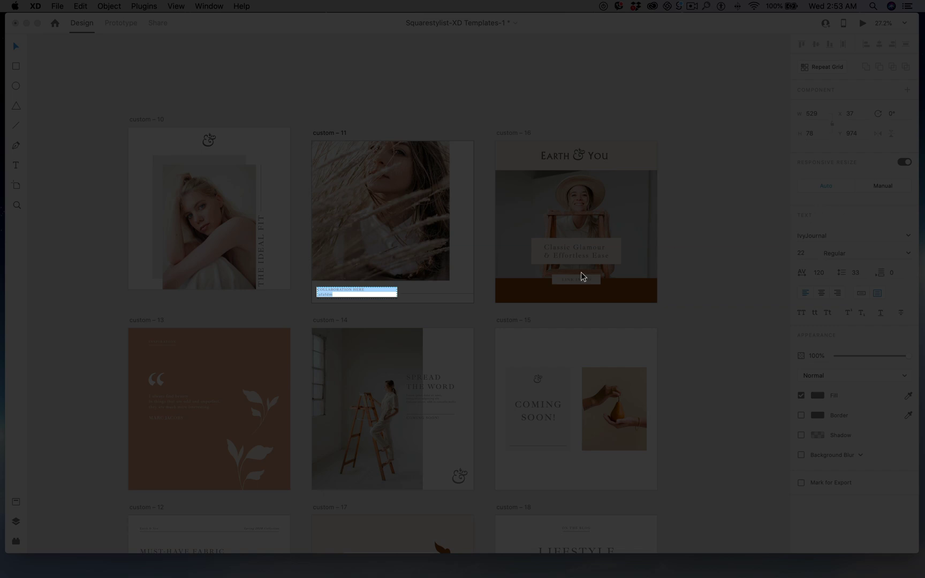
left_click(373, 290)
left_click(362, 295)
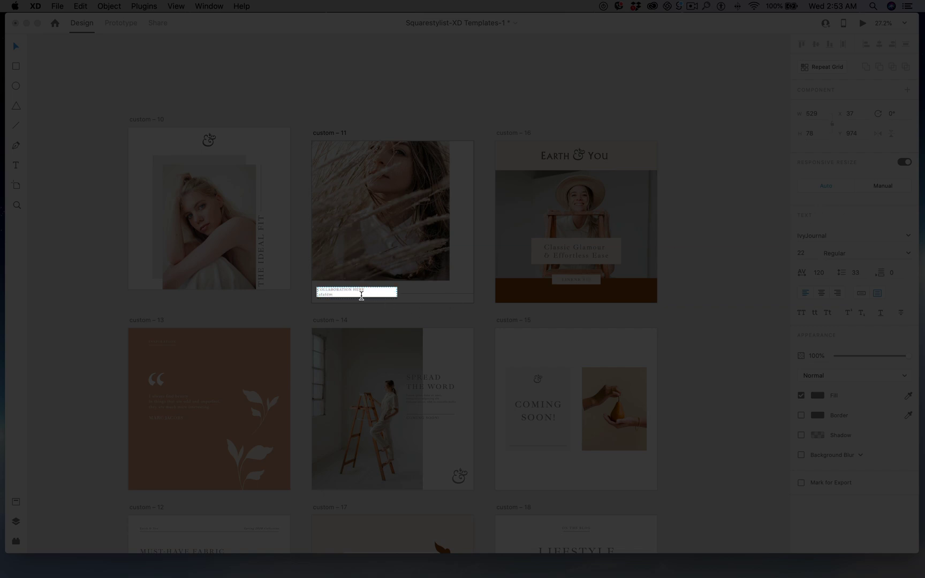
left_click_drag(328, 295, 315, 288)
key("Escape")
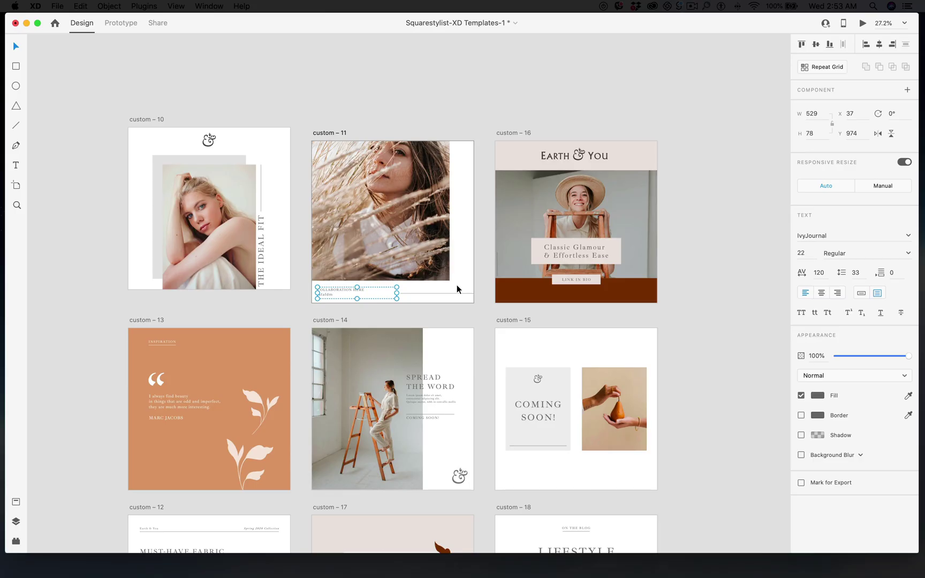
Step: Switch the label to Auto Width and scale it, then undo back to the single word COLLABORATION
left_click(862, 293)
left_click_drag(342, 296, 362, 300)
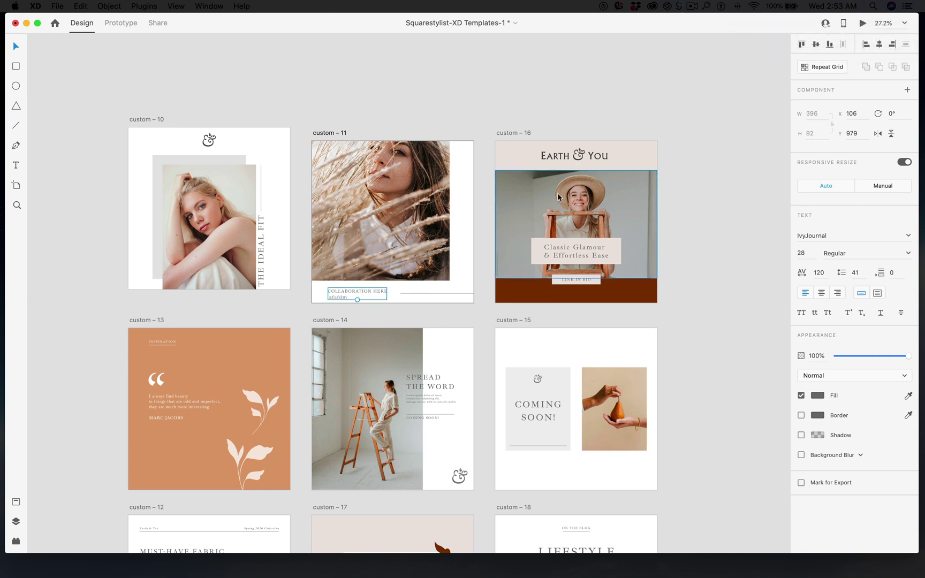
key("super+shift+4")
left_click_drag(327, 287, 372, 295)
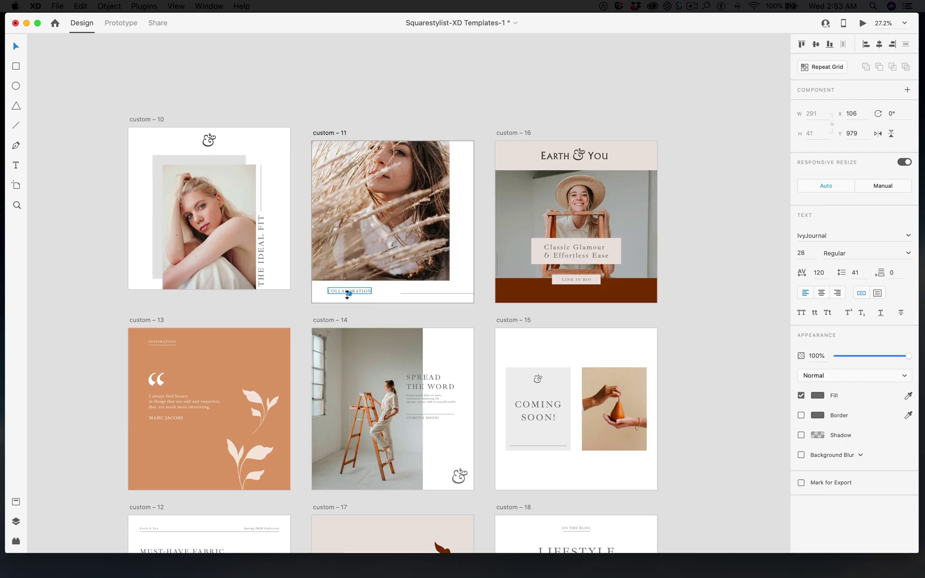
key("super+z")
key("super+z")
key("super+z")
key("Escape")
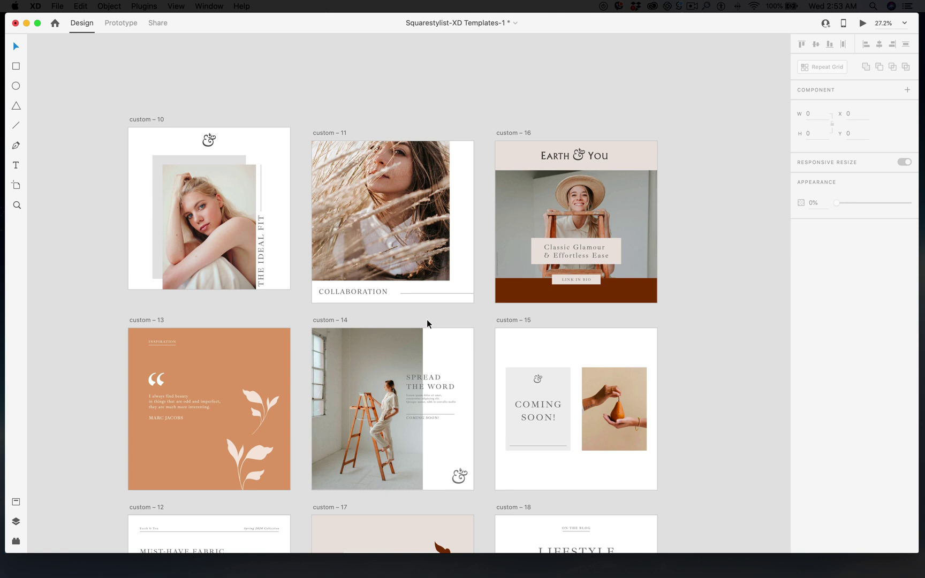
Step: Select the Classic Glamour & Effortless Ease text and apply all caps
left_click(380, 295)
left_click(188, 403)
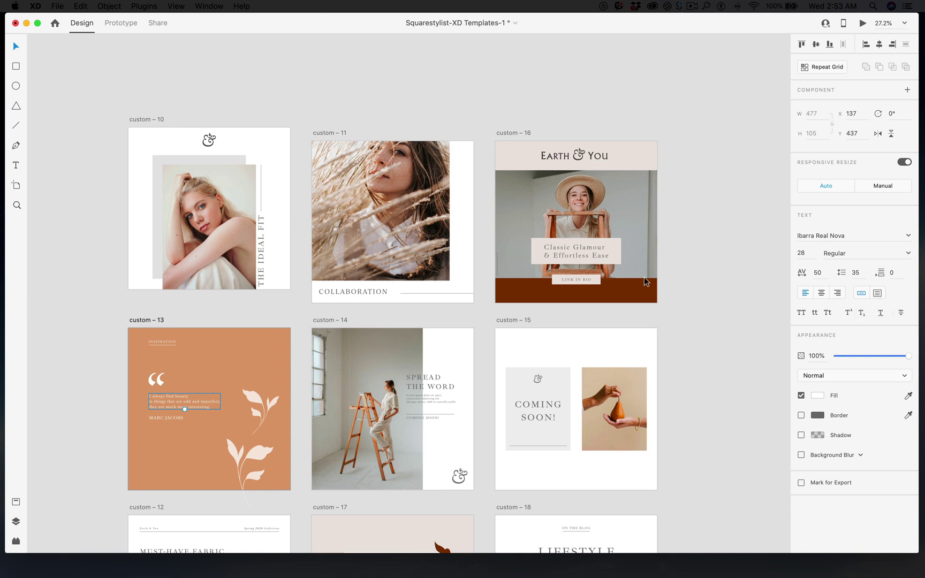
left_click(352, 291)
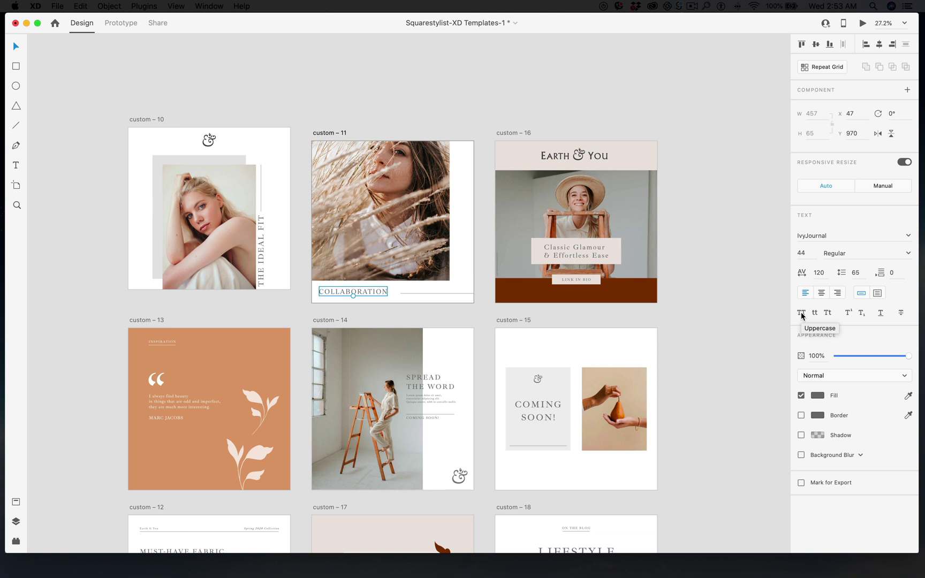
left_click(586, 256)
left_click(802, 313)
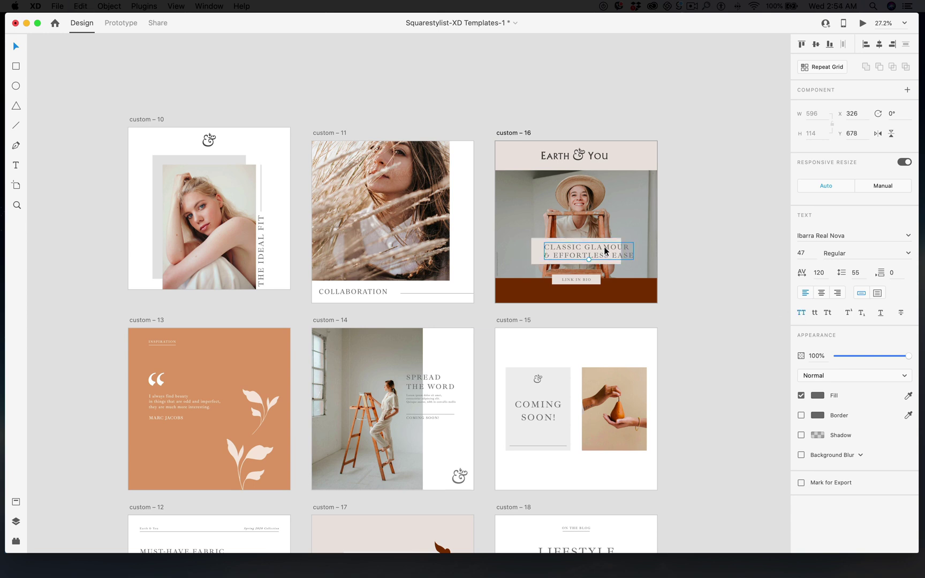
left_click(803, 315)
Step: Switch the Classic Glamour wording to lowercase, then to title case
double_click(609, 254)
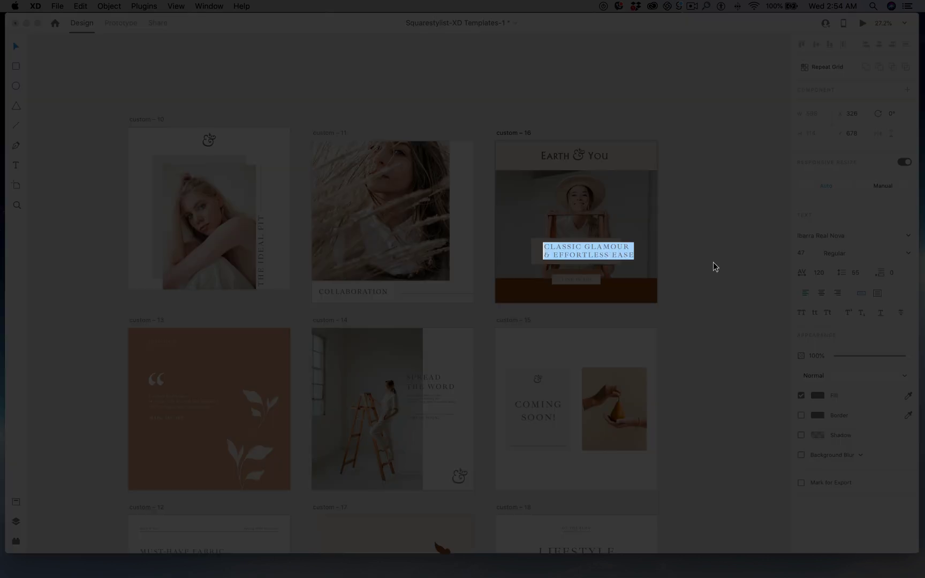
left_click(814, 314)
left_click(827, 314)
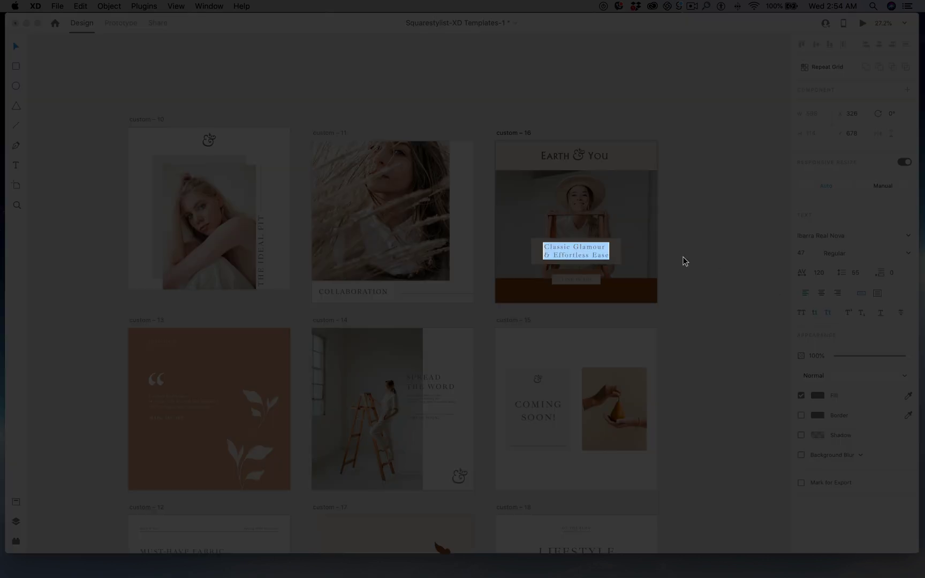
key("Escape")
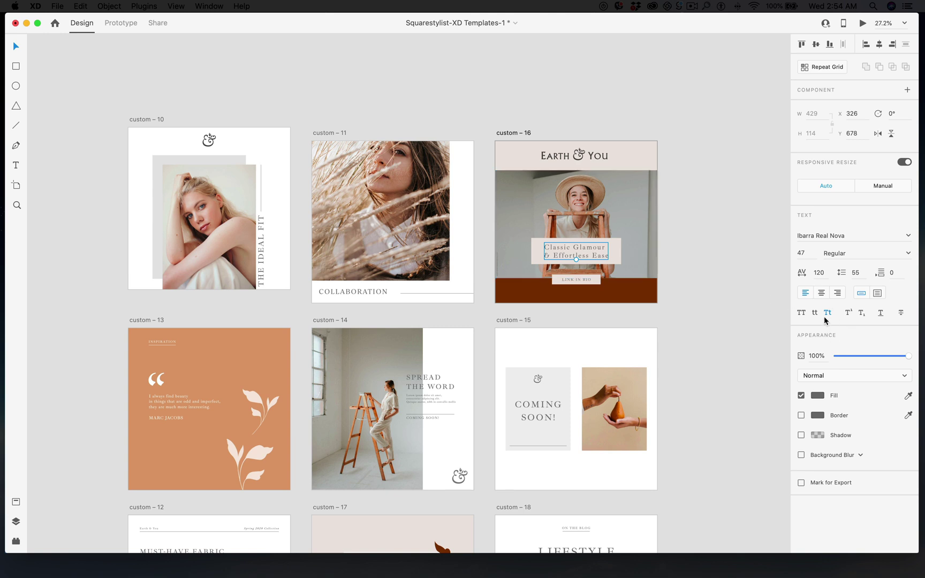
left_click(733, 262)
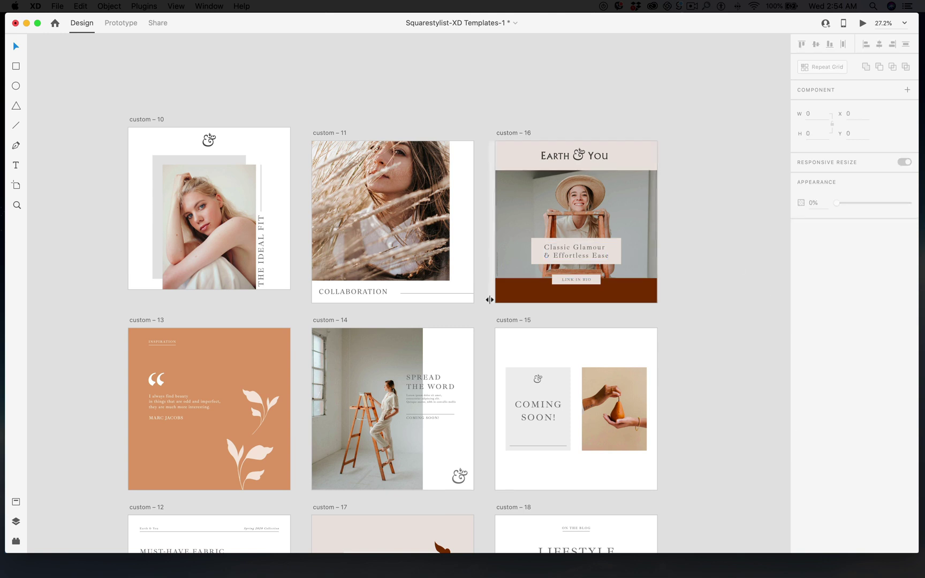
Step: Change the caption's character spacing from 120 to 150, undoing the accidental delete
left_click(584, 251)
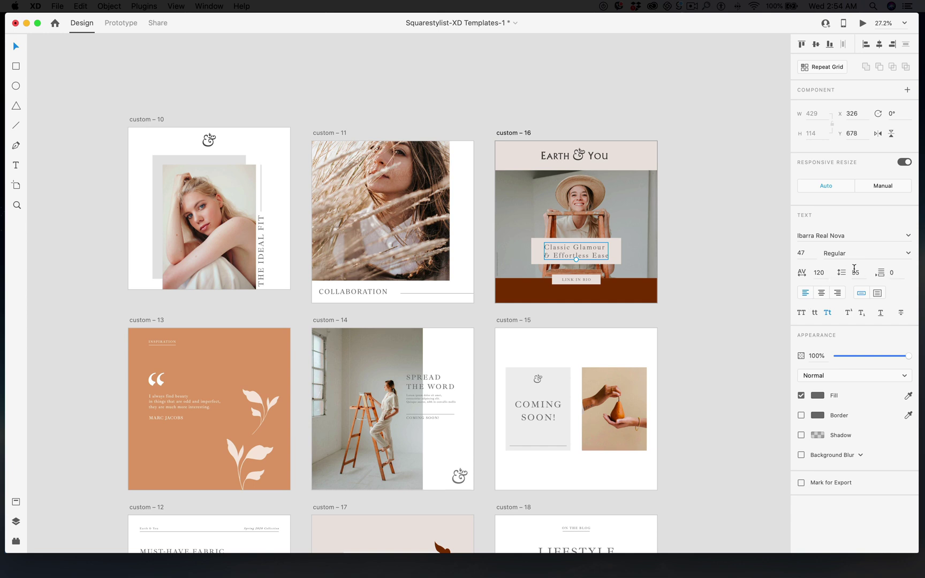
left_click(821, 274)
key("Delete")
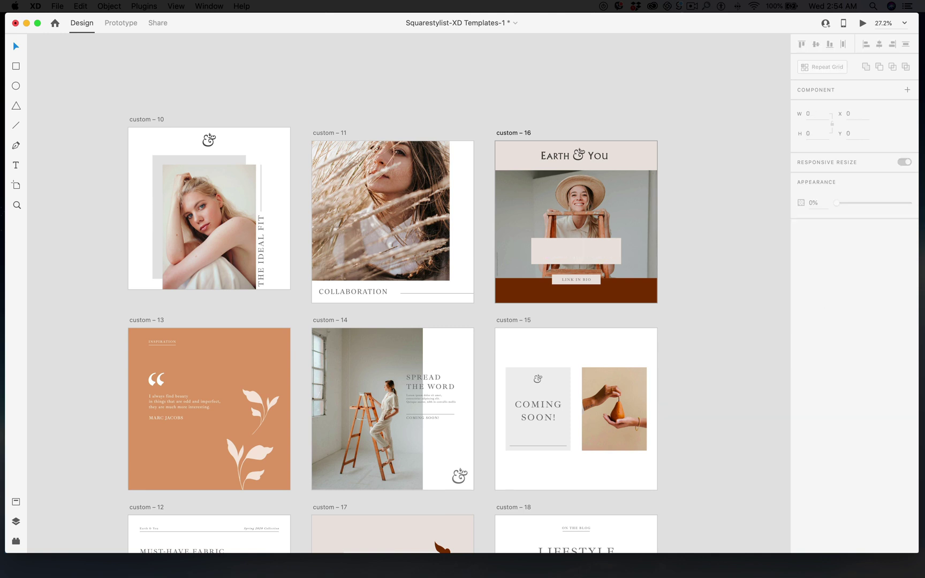
key("super+z")
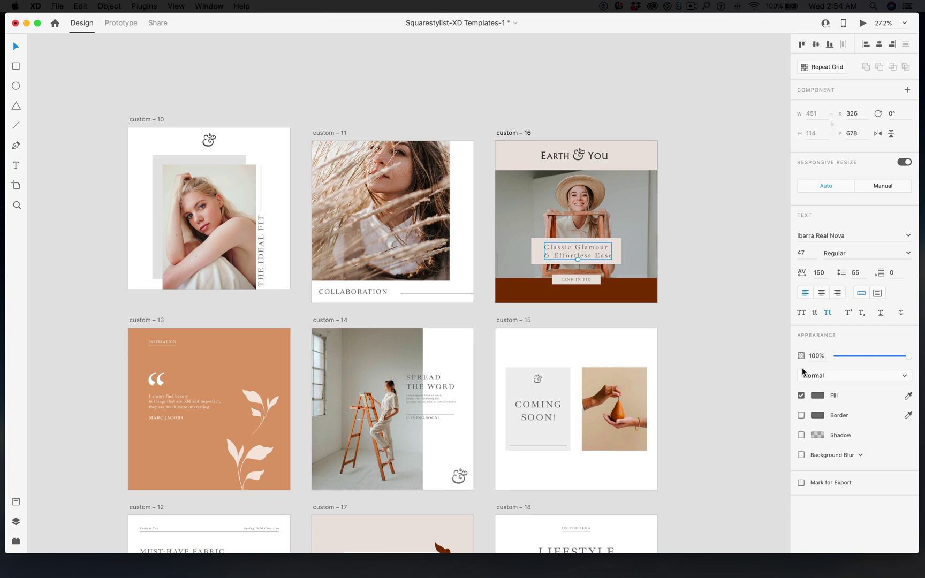
Step: Recolour the custom – 16 bottom bar from dark brown #78370F to lighter brown #AD6F41
left_click(819, 396)
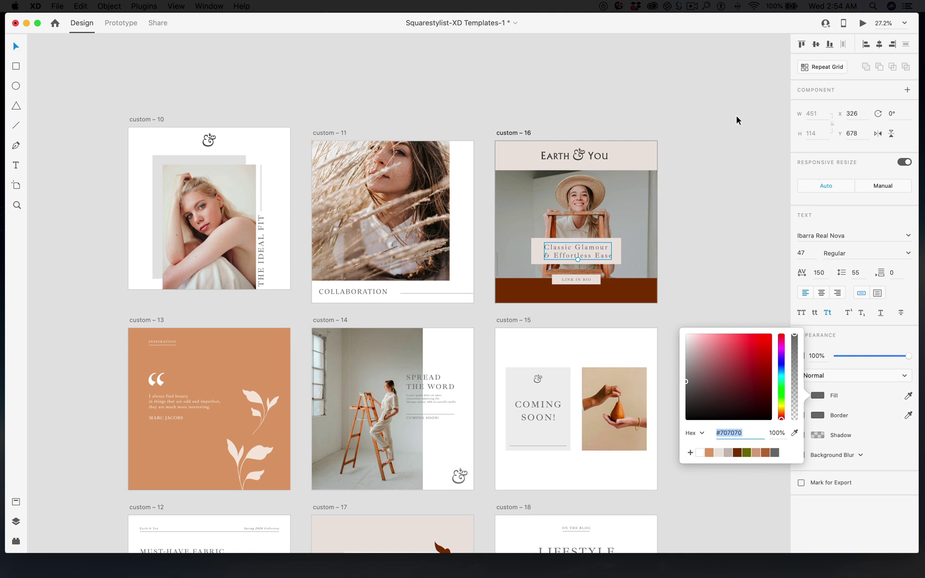
left_click(675, 297)
left_click(628, 293)
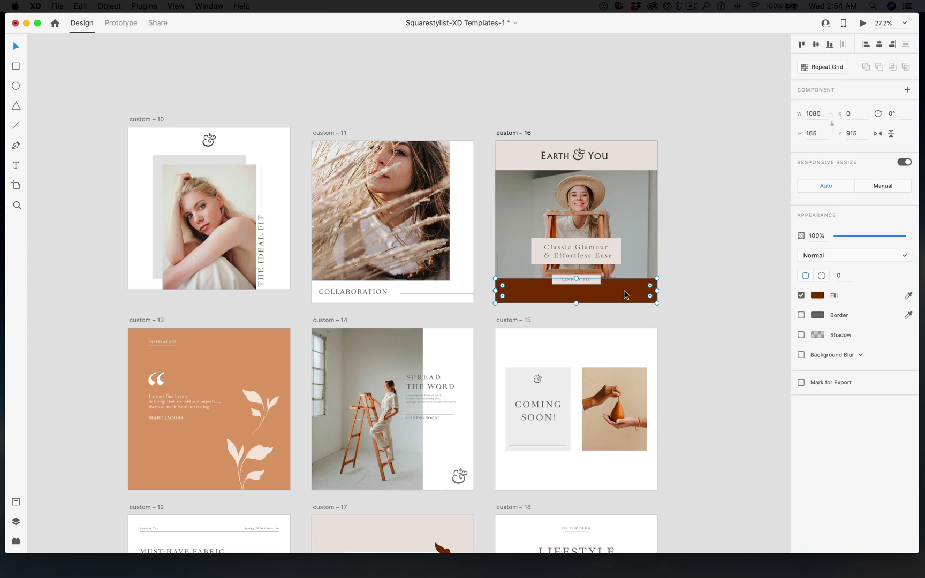
left_click(818, 297)
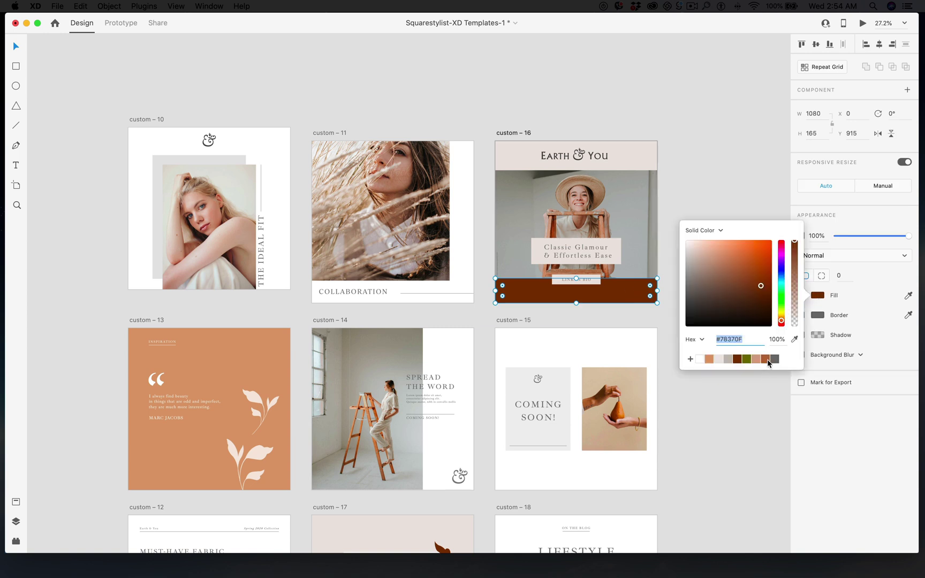
left_click(670, 240)
left_click(636, 281)
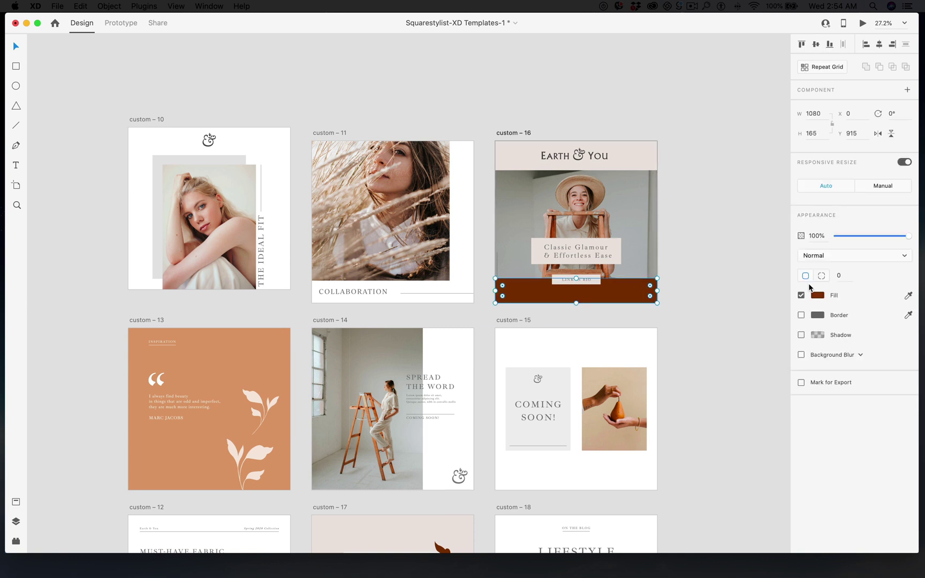
left_click(819, 297)
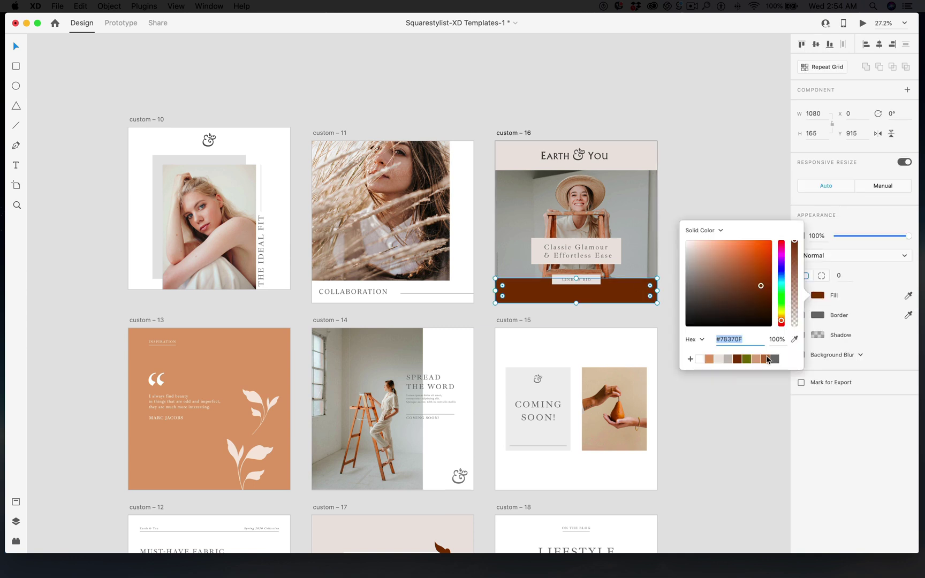
left_click(768, 359)
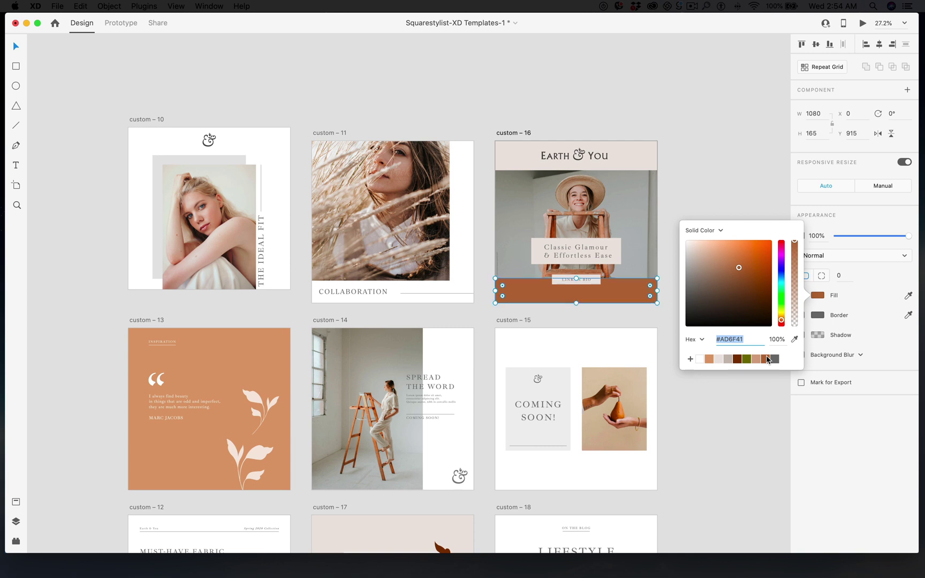
left_click(668, 328)
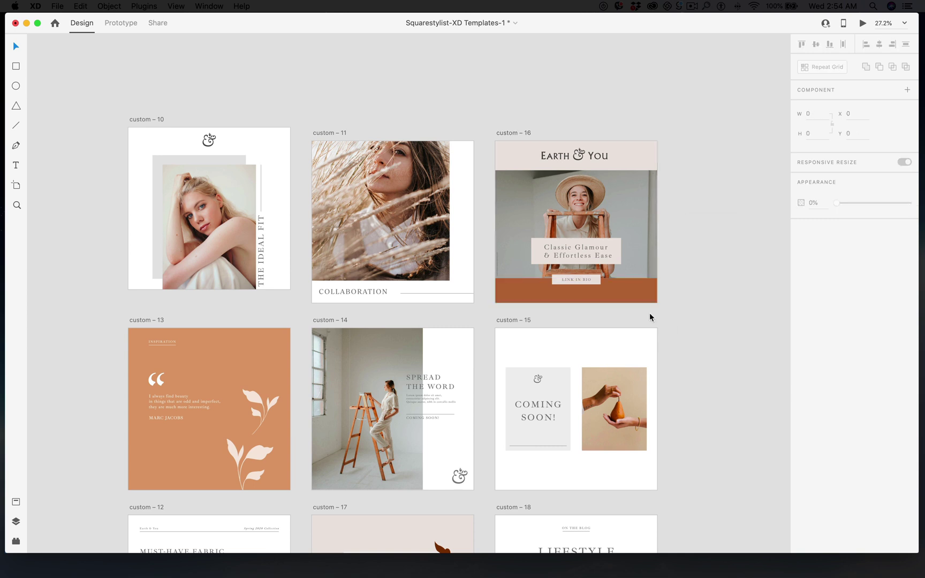
Step: Select artboard custom – 16 and try tan, brown, olive and grey background swatches
left_click(509, 134)
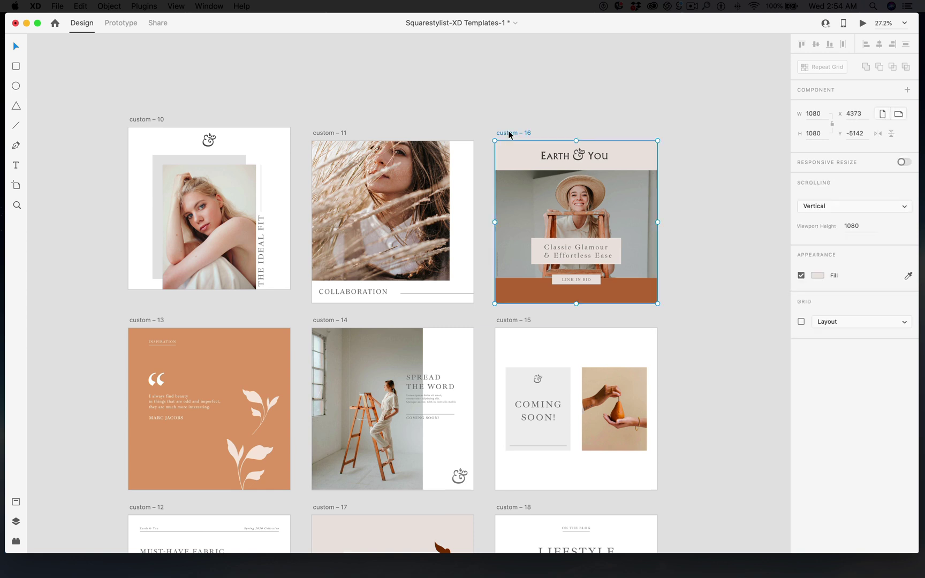
left_click(823, 276)
left_click(709, 339)
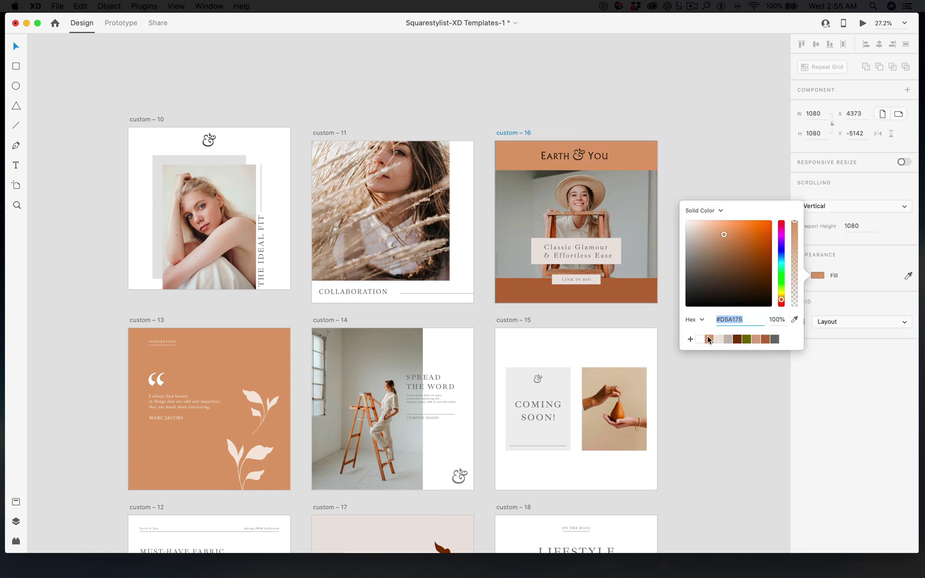
left_click(738, 341)
left_click(749, 341)
left_click(766, 339)
left_click(774, 339)
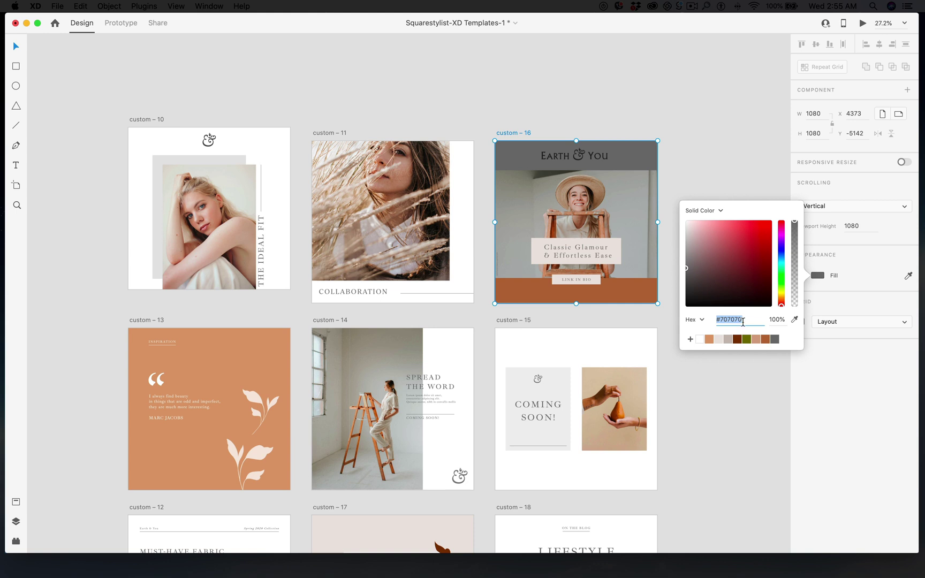
Step: Set the artboard background to hex #FAFAFA and save it as a colour swatch
left_click_drag(743, 321, 713, 324)
type("#fafafafa")
key("BackSpace")
key("Return")
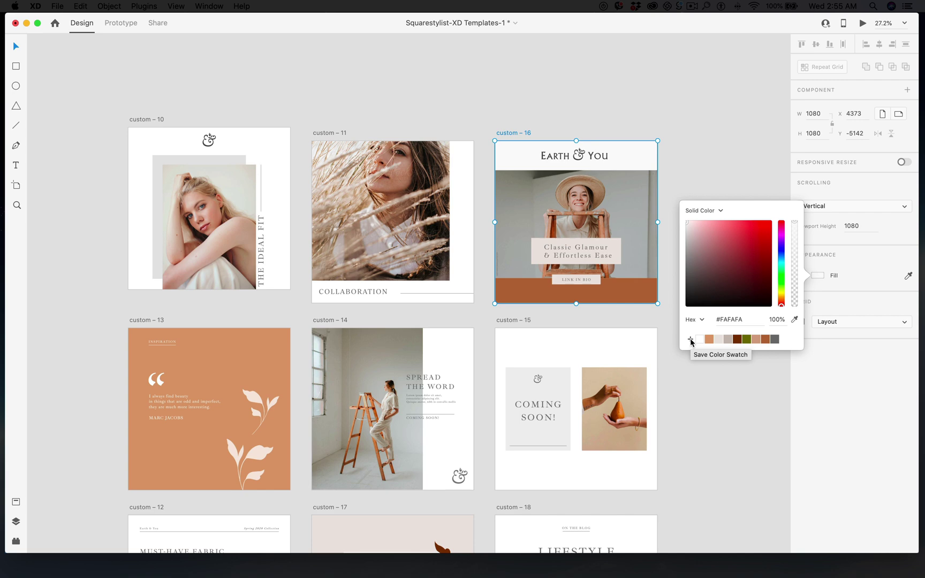
left_click(690, 340)
left_click(664, 107)
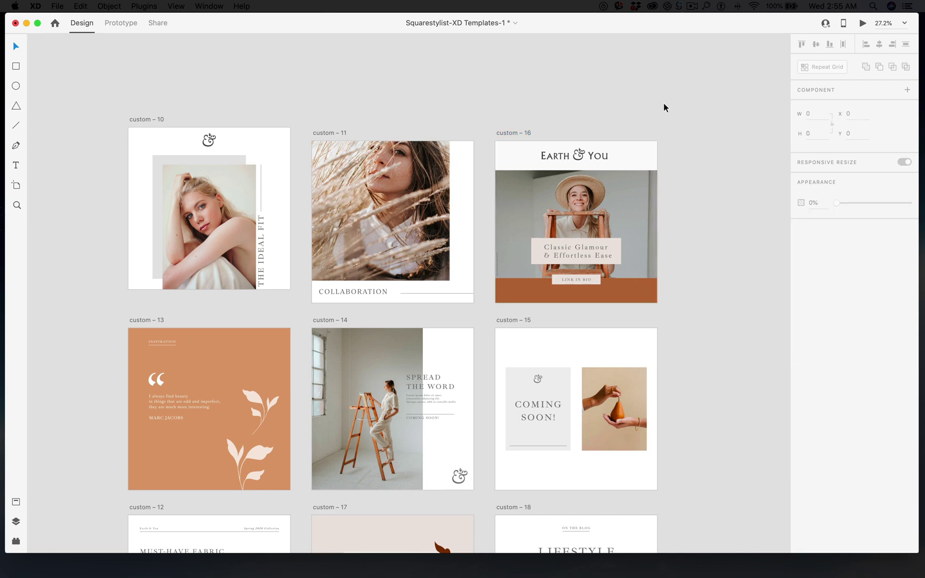
scroll(499, 450, "down", 5)
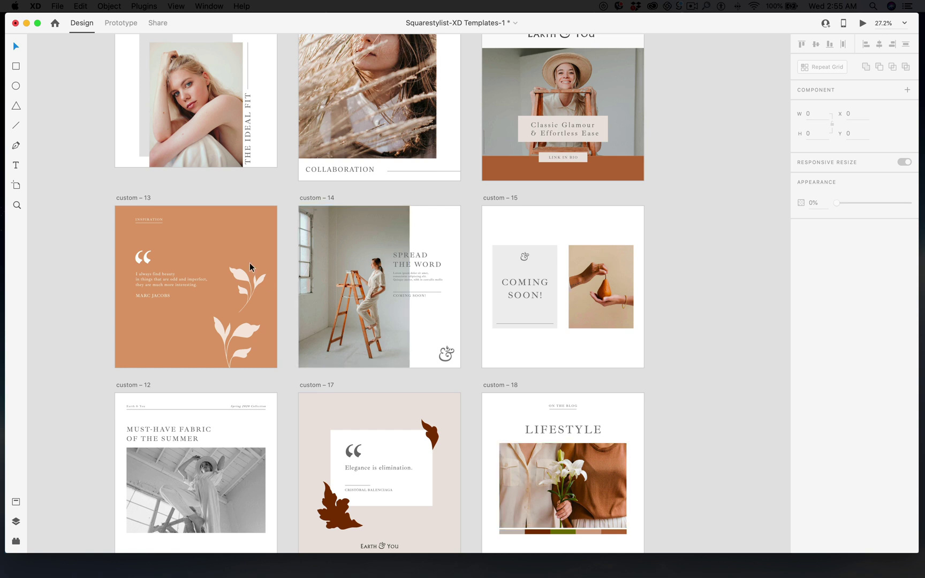
left_click(246, 332)
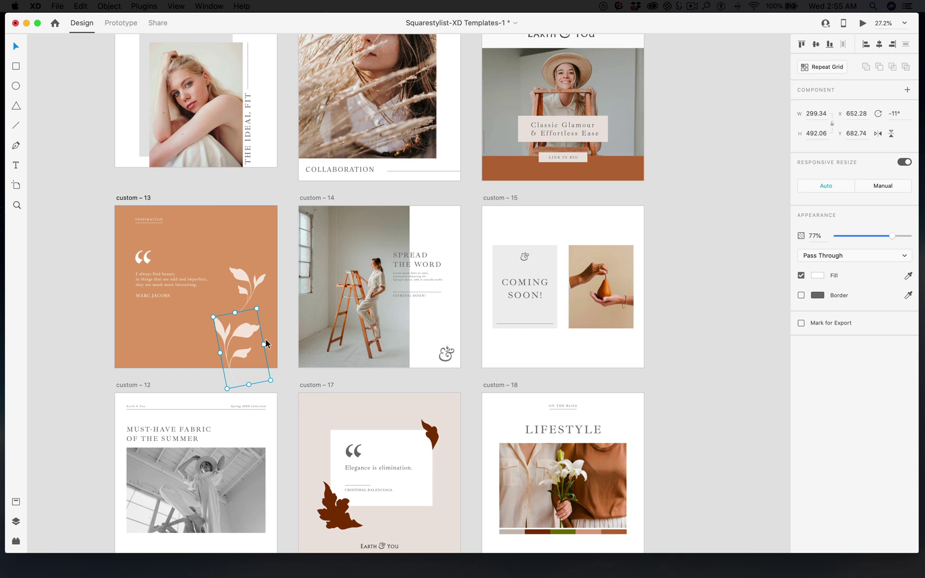
Step: Recolour the ampersand in custom – 10 dark brown after trying rust and olive
scroll(250, 214, "up", 5)
scroll(249, 214, "left", 1)
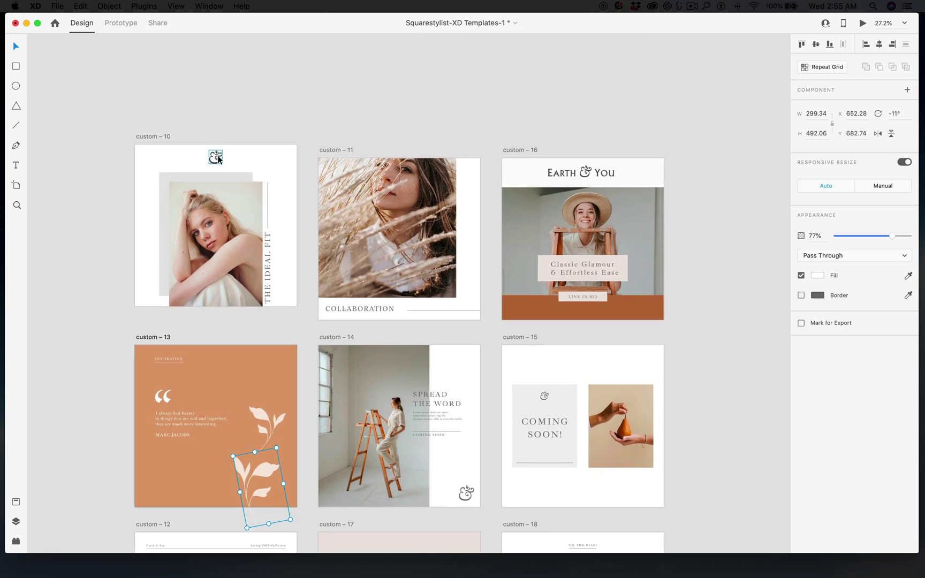
left_click(219, 159)
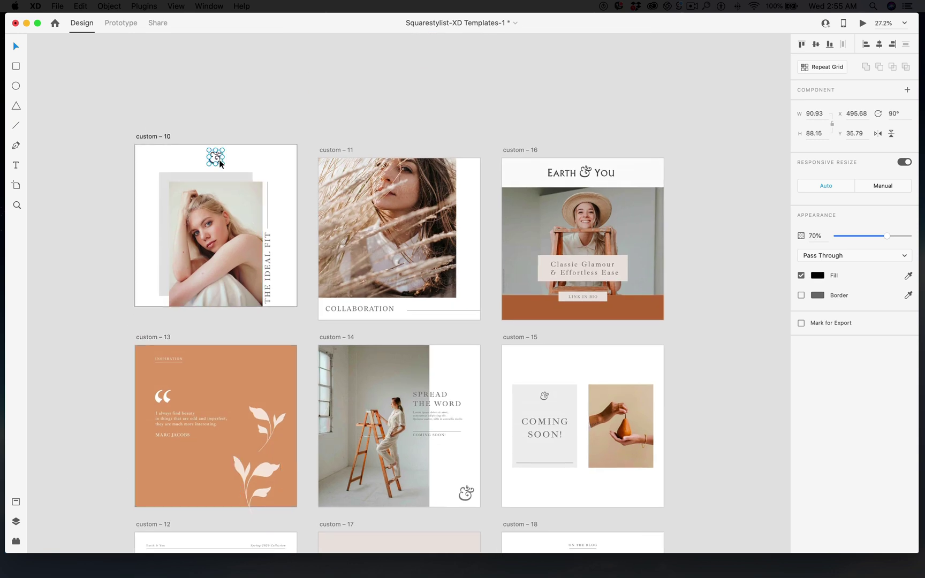
left_click(817, 276)
left_click(774, 341)
left_click(757, 340)
left_click(747, 339)
left_click(630, 115)
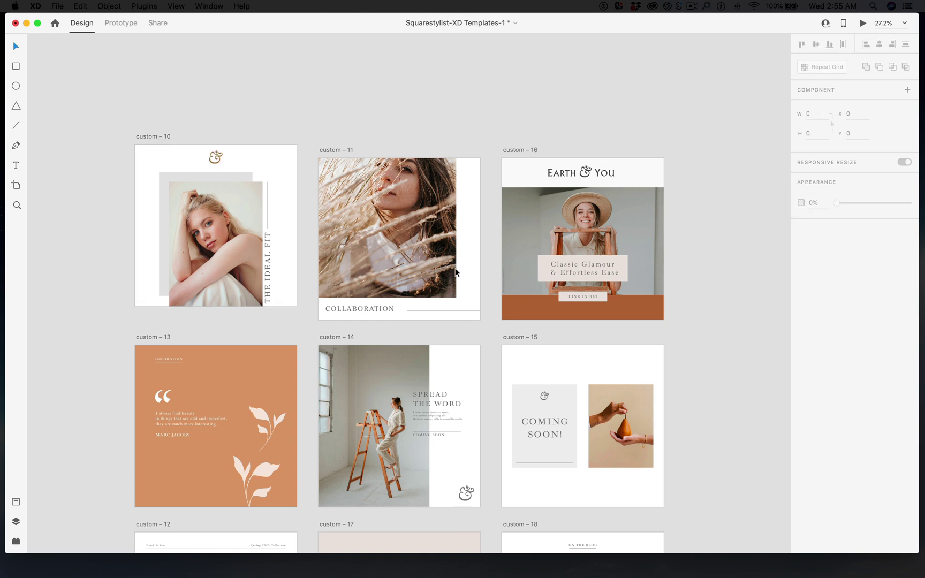
Step: Fill custom – 13's lower leaf dark brown #78370F and shift the upper leaf right
left_click(275, 482)
left_click(817, 275)
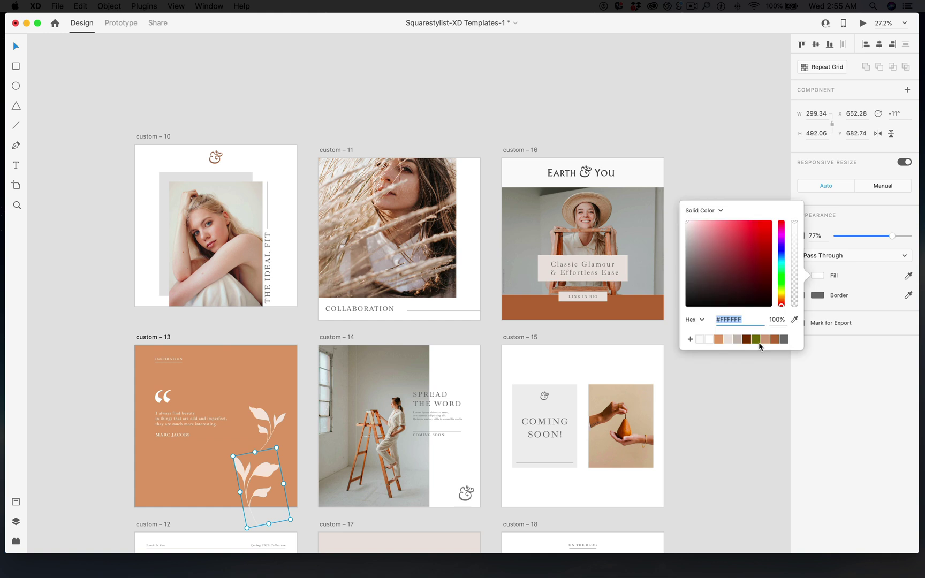
left_click(765, 340)
left_click(782, 339)
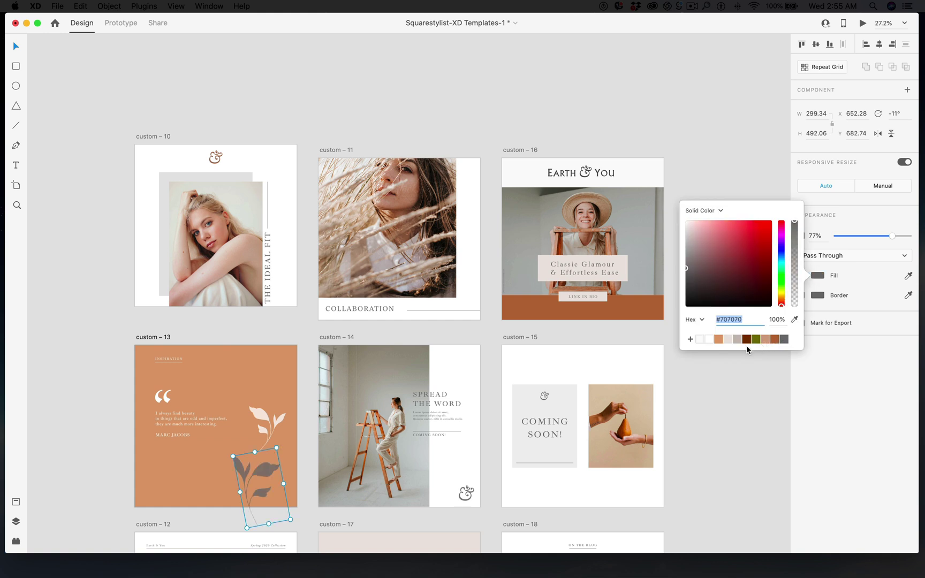
left_click(747, 340)
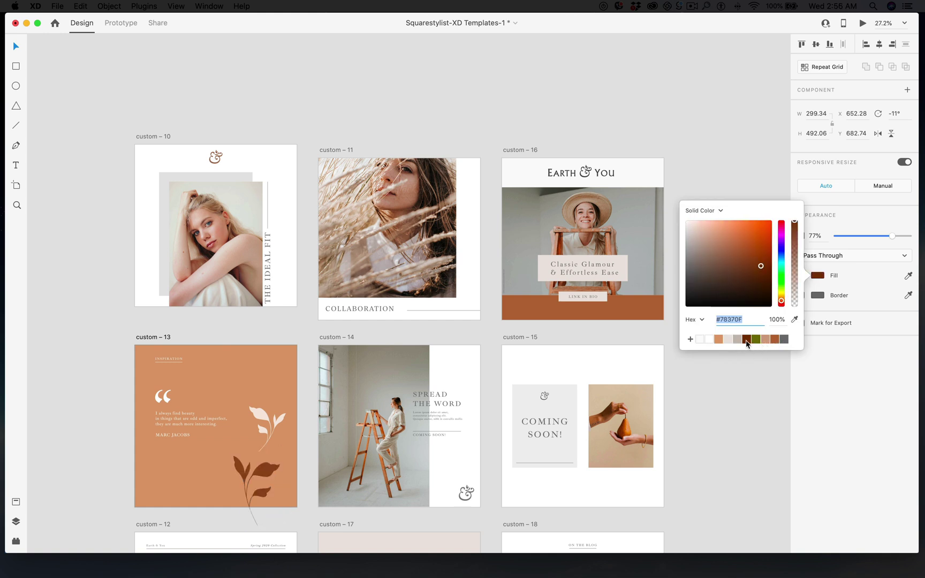
left_click(277, 424)
left_click_drag(277, 424, 291, 419)
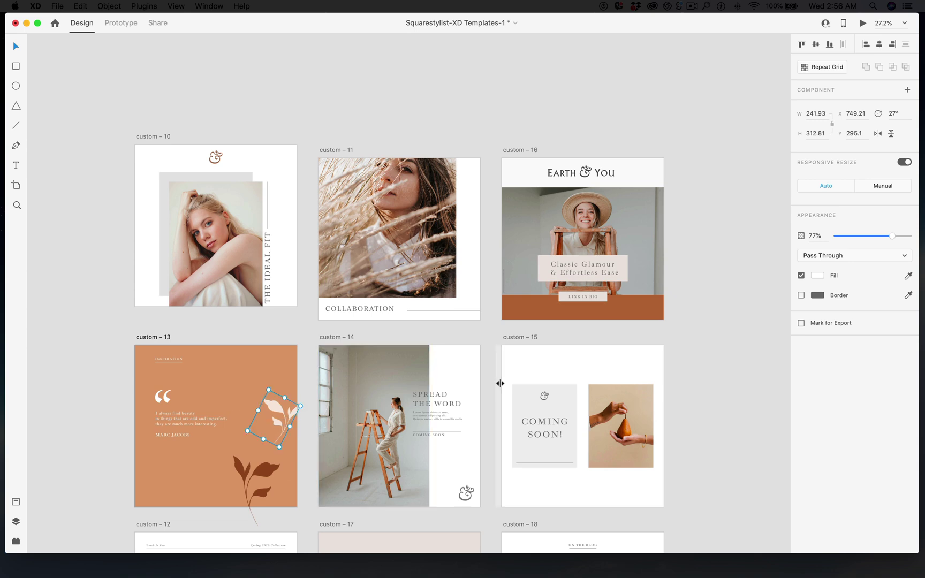
Step: Slightly shorten the underline beneath COMING SOON! in custom – 15, to 389 wide
scroll(501, 384, "down", 8)
scroll(500, 383, "down", 2)
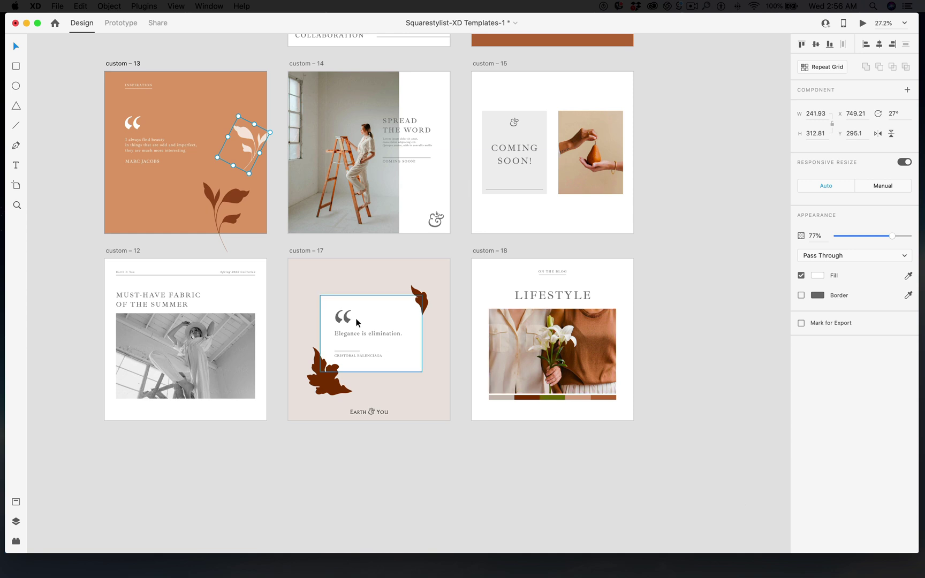
scroll(356, 319, "up", 3)
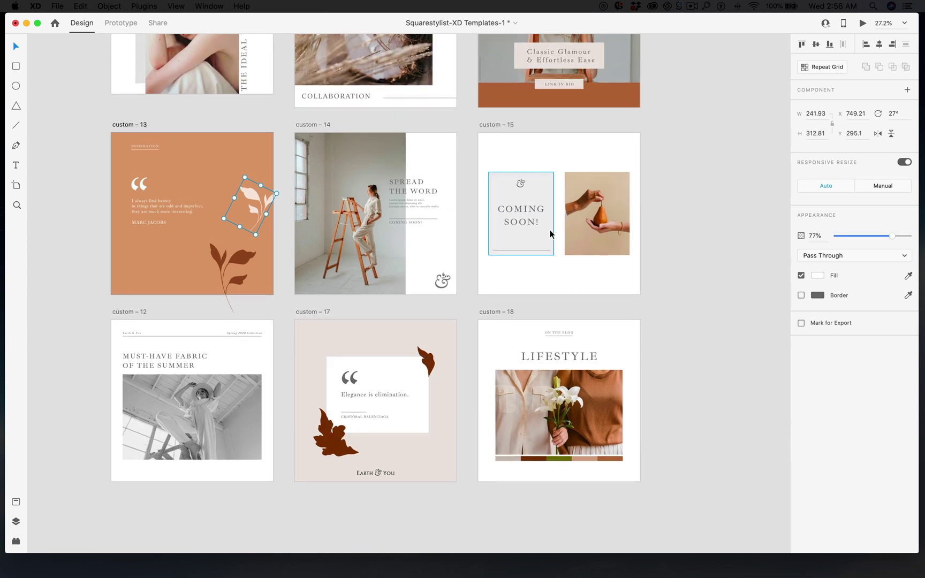
left_click(549, 251)
mouse_move(549, 253)
left_mouse_down()
mouse_move(571, 248)
mouse_move(518, 258)
mouse_move(601, 253)
mouse_move(549, 254)
left_mouse_up()
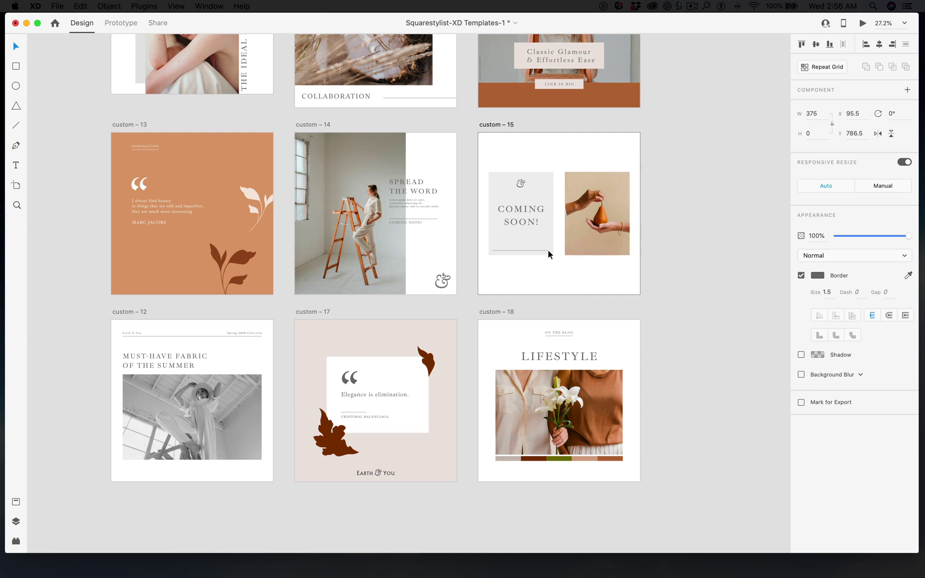
left_click(552, 283)
scroll(552, 283, "down", 5)
scroll(551, 283, "up", 10)
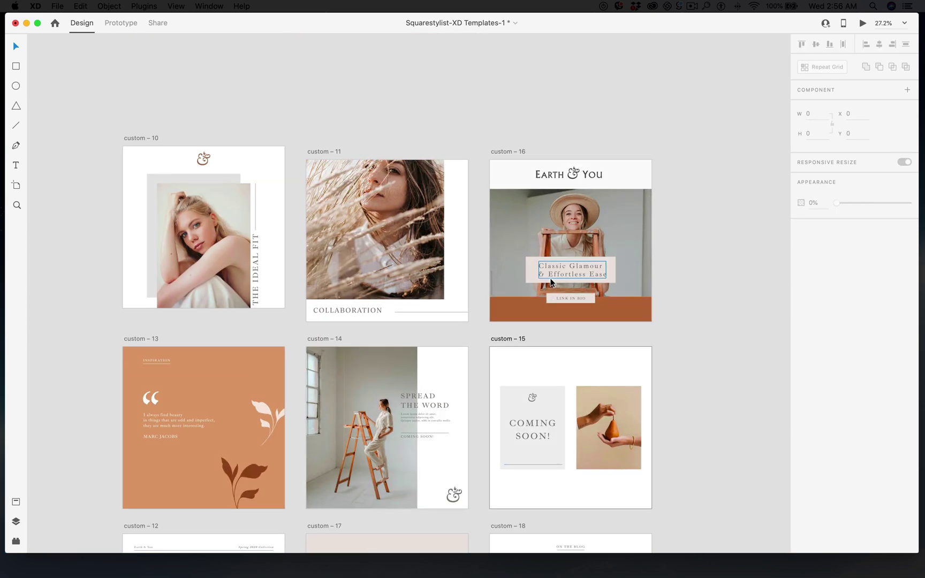
left_click(574, 208)
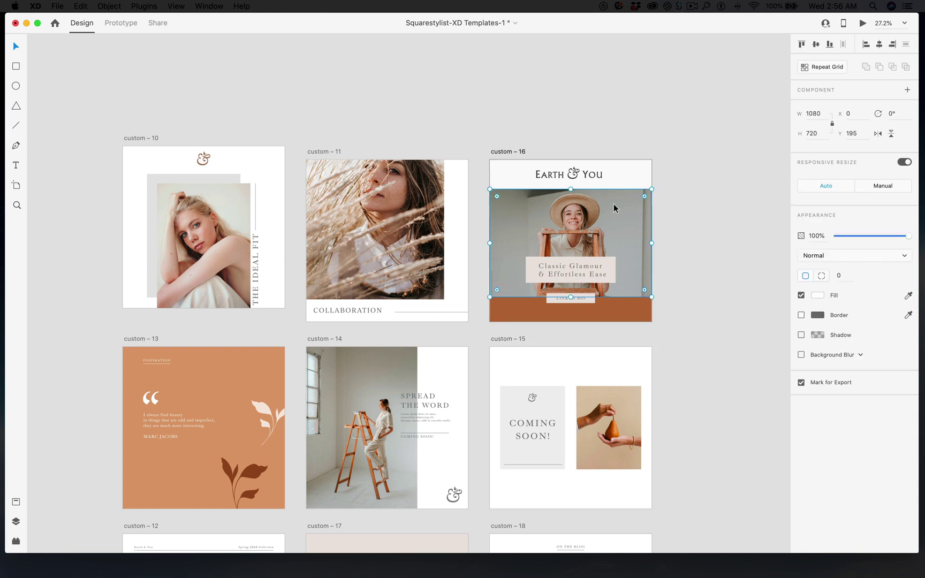
left_click(574, 274)
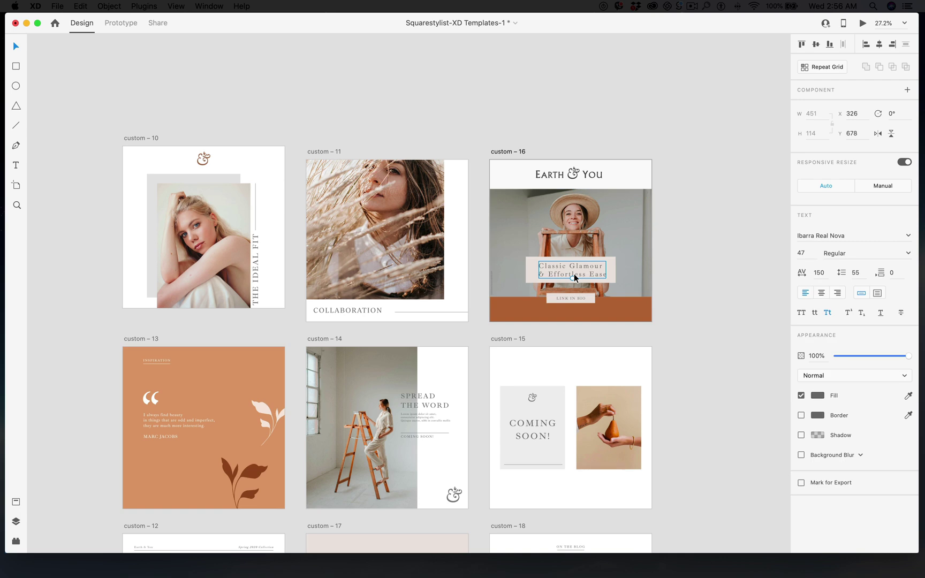
scroll(670, 290, "down", 10)
scroll(669, 291, "down", 5)
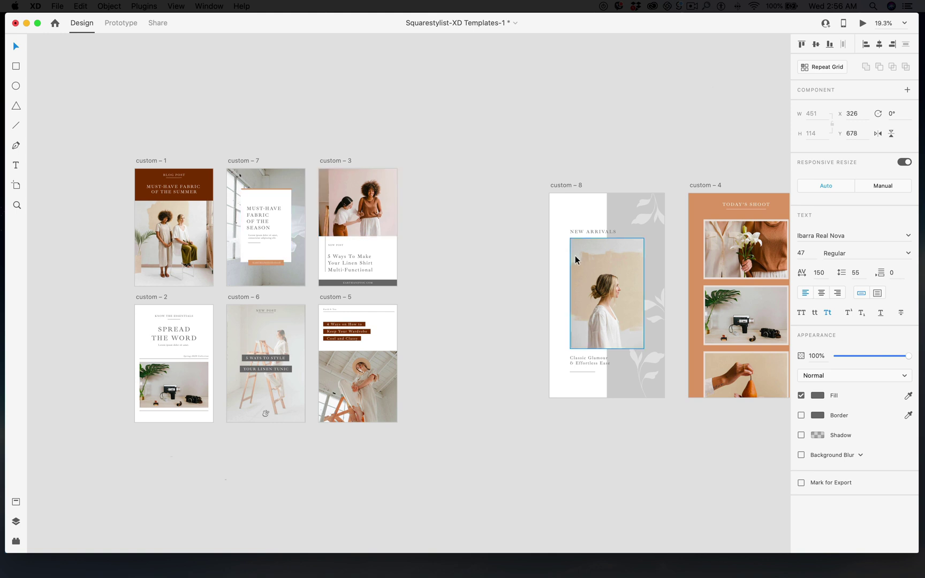
scroll(506, 185, "up", 5)
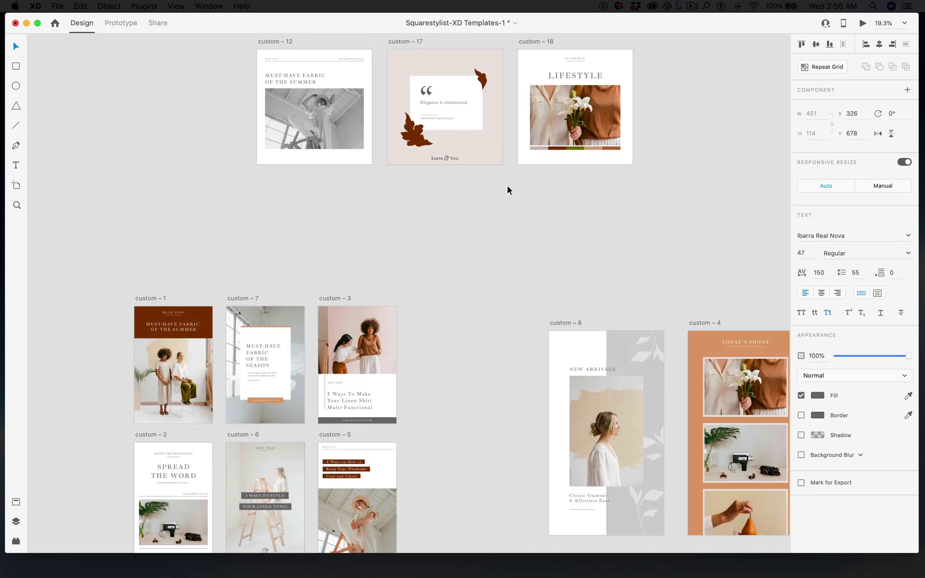
scroll(508, 190, "up", 5)
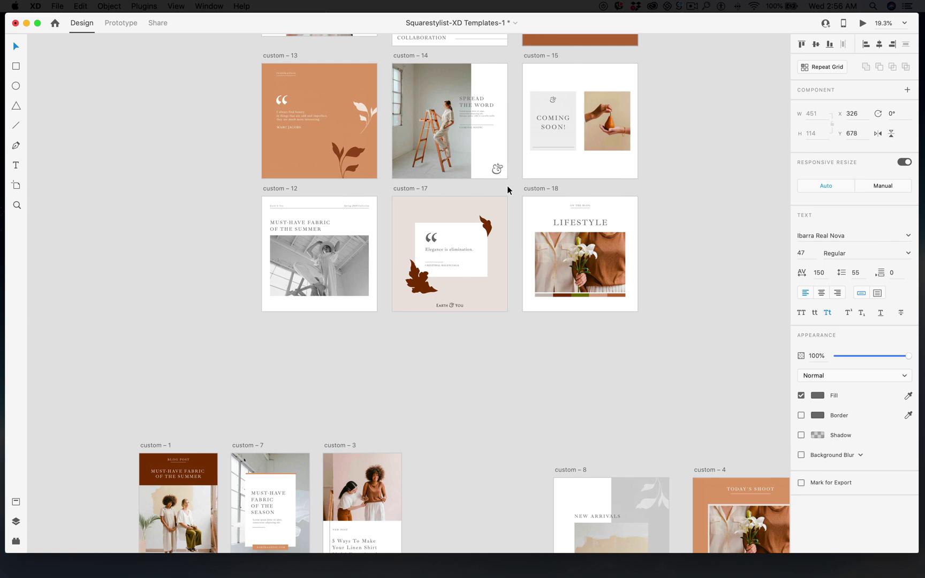
scroll(506, 186, "up", 12)
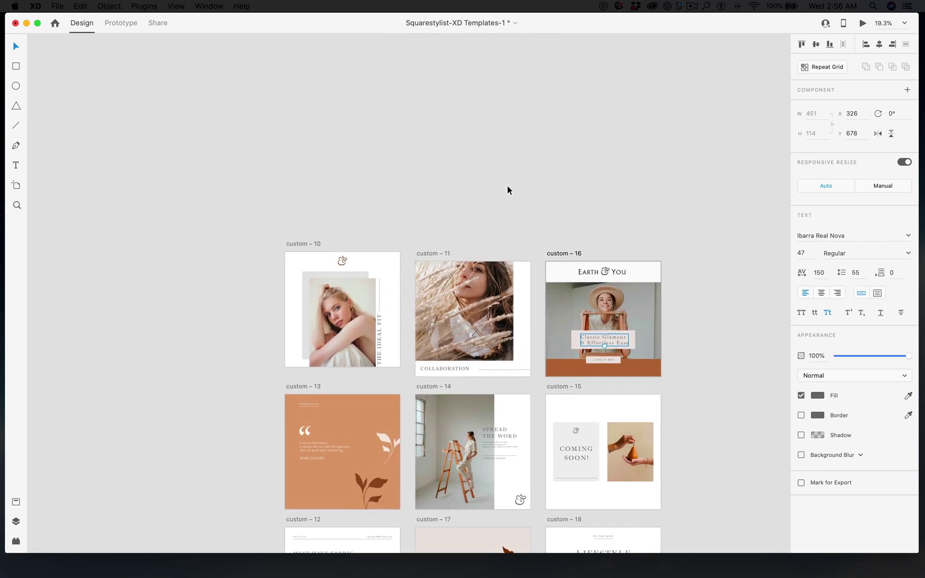
Step: Marquee-select the nine square feed artboards and open Export, set to PNG for Design at 1x
scroll(326, 212, "down", 6)
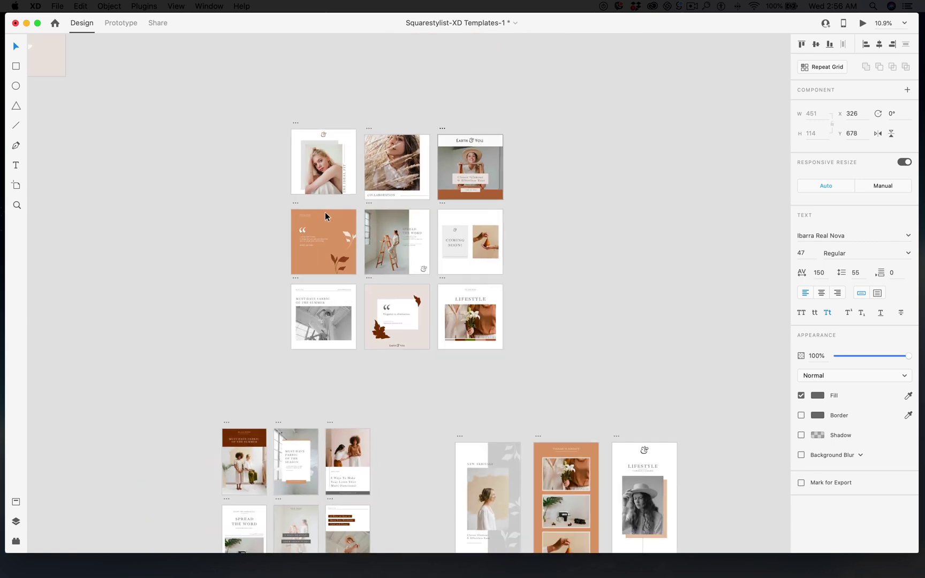
left_click_drag(277, 106, 528, 354)
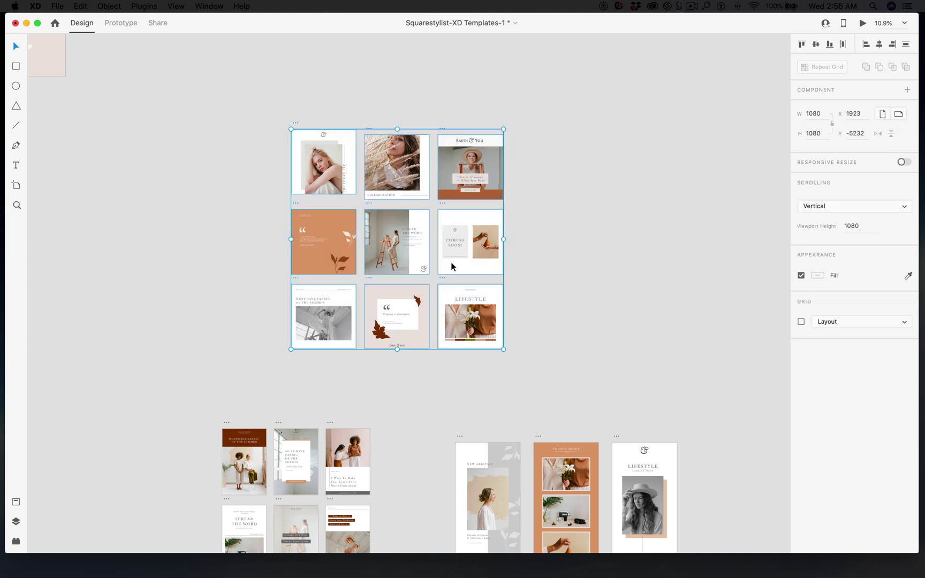
left_click(390, 118)
left_click_drag(289, 115, 546, 399)
left_click(263, 96)
left_click_drag(265, 97, 545, 367)
key("super+e")
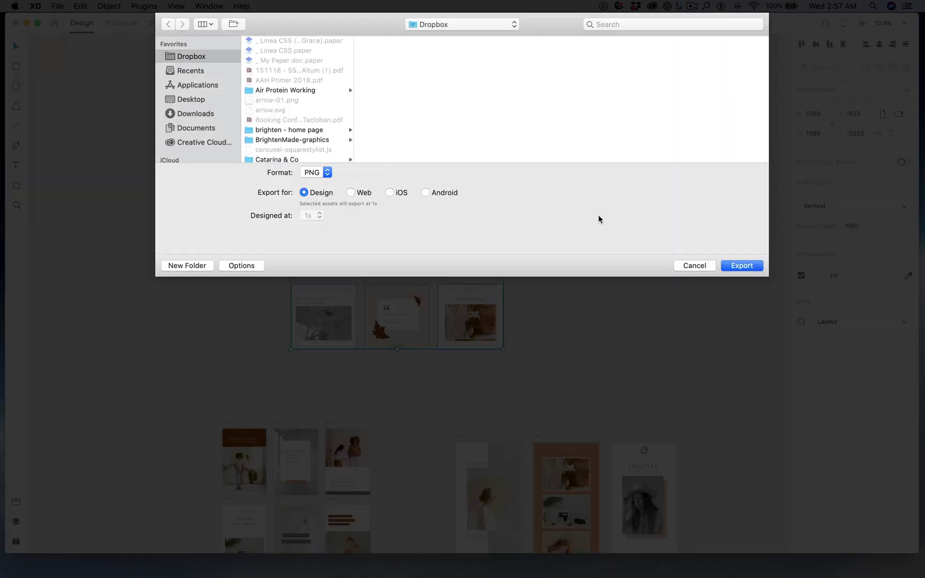
Step: Cancel the export dialog and choose File > Export > Selected instead
left_click(695, 266)
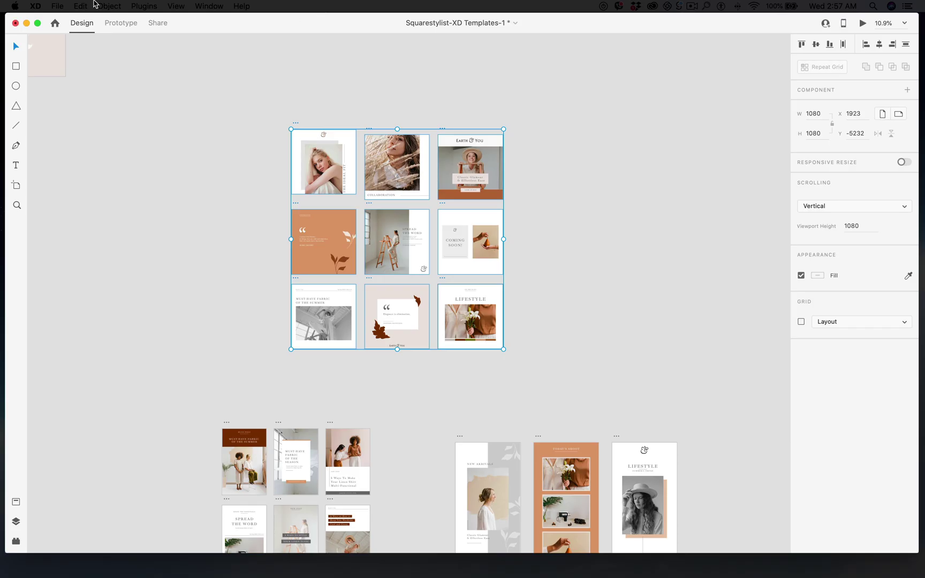
left_click(54, 7)
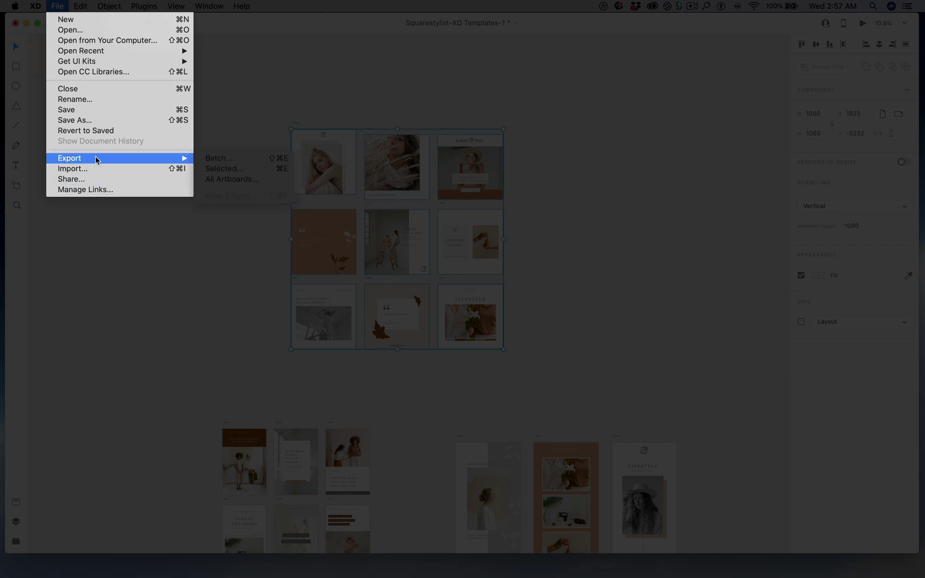
mouse_move(97, 160)
left_click(223, 170)
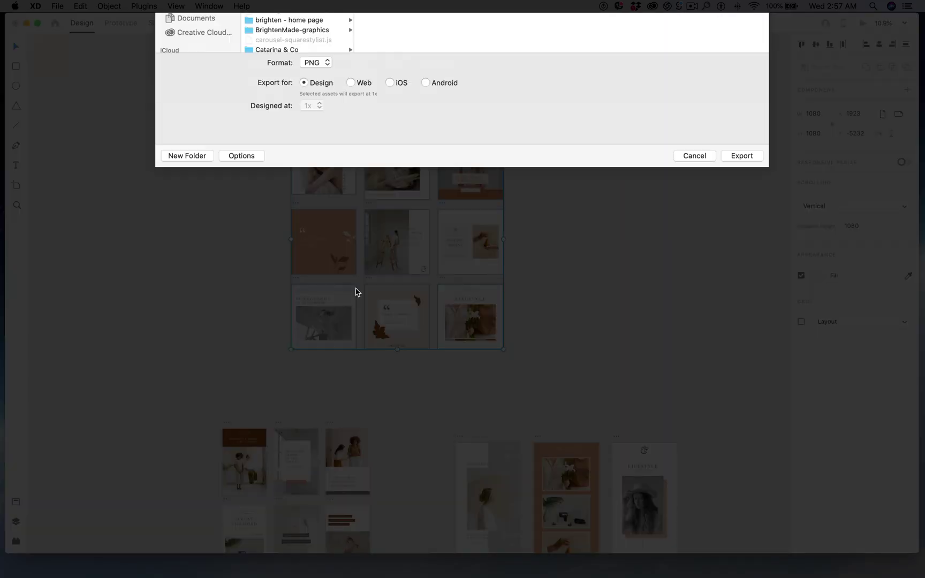
Step: Create an 'Instagram Feed' folder on the Desktop and export the artboards there as PNG
left_click(177, 99)
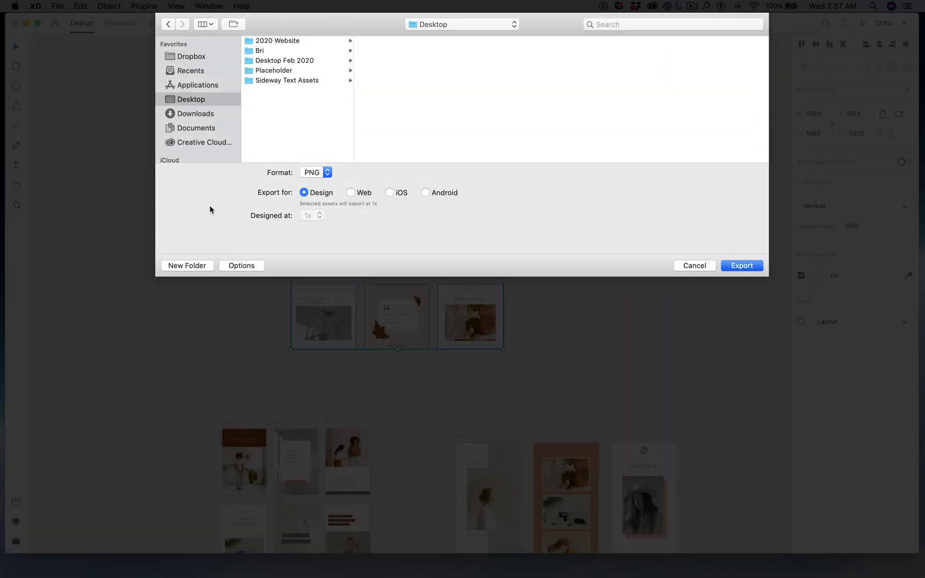
left_click(198, 267)
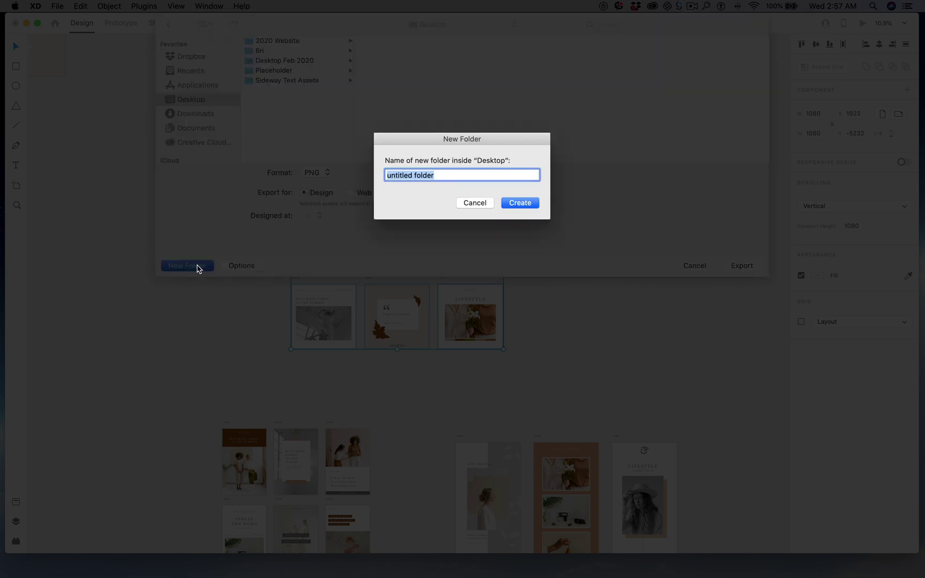
type("Instagram Feed")
left_click(521, 203)
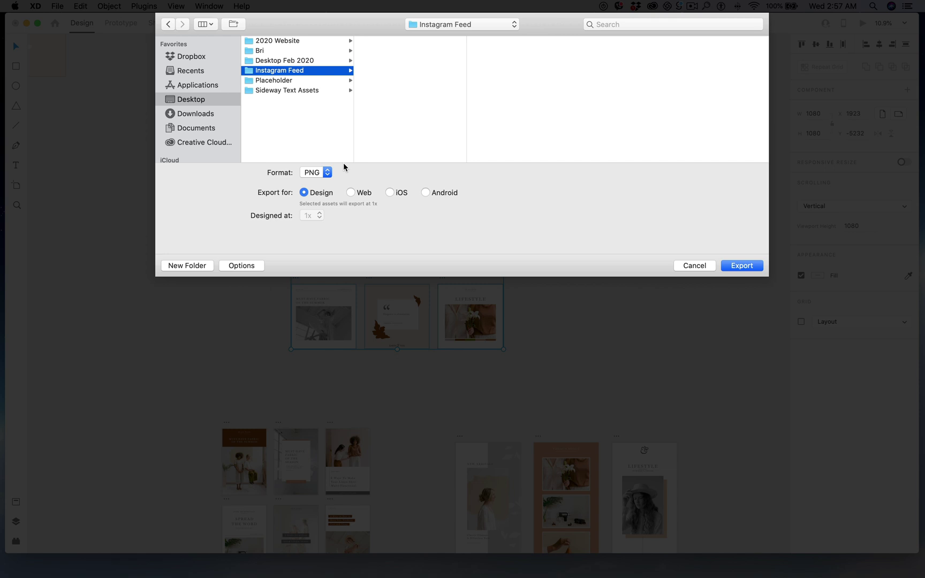
left_click(315, 172)
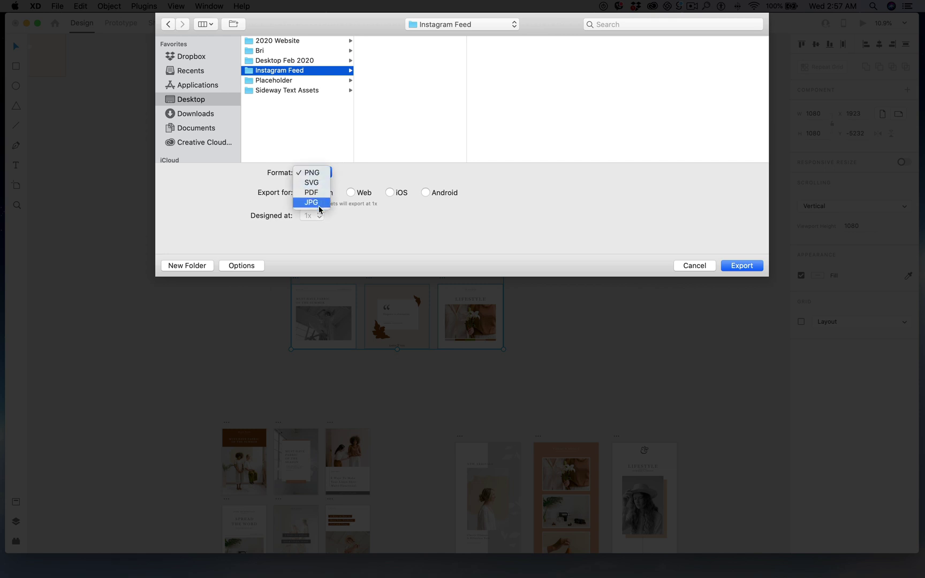
left_click(337, 173)
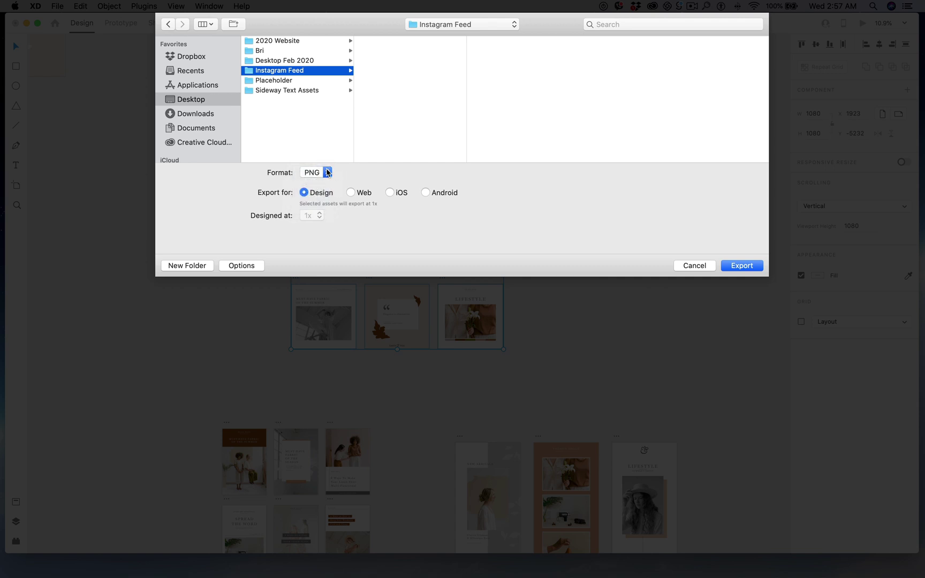
left_click(747, 266)
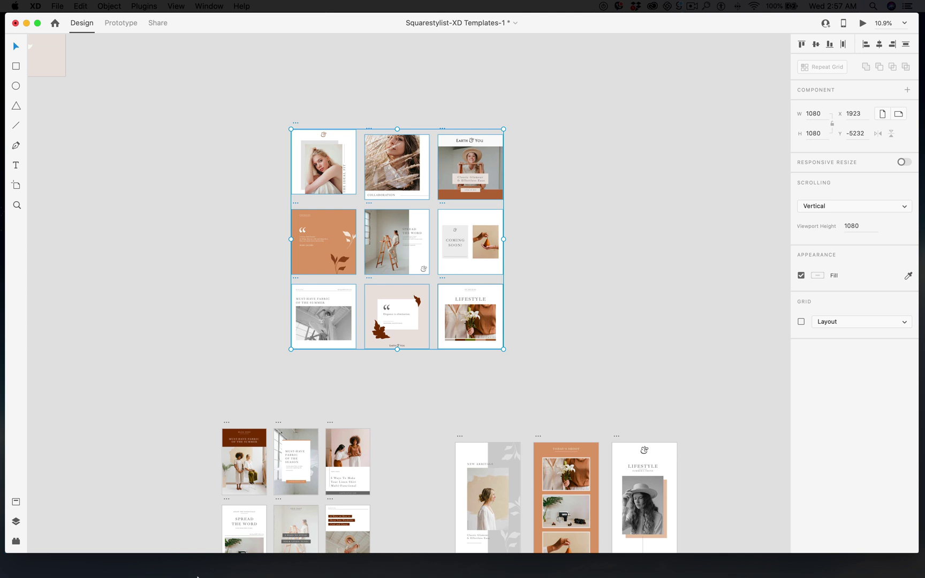
Step: In Finder, open Desktop > Instagram Feed and preview the exported custom – 10 to custom – 17 PNGs
left_click(197, 560)
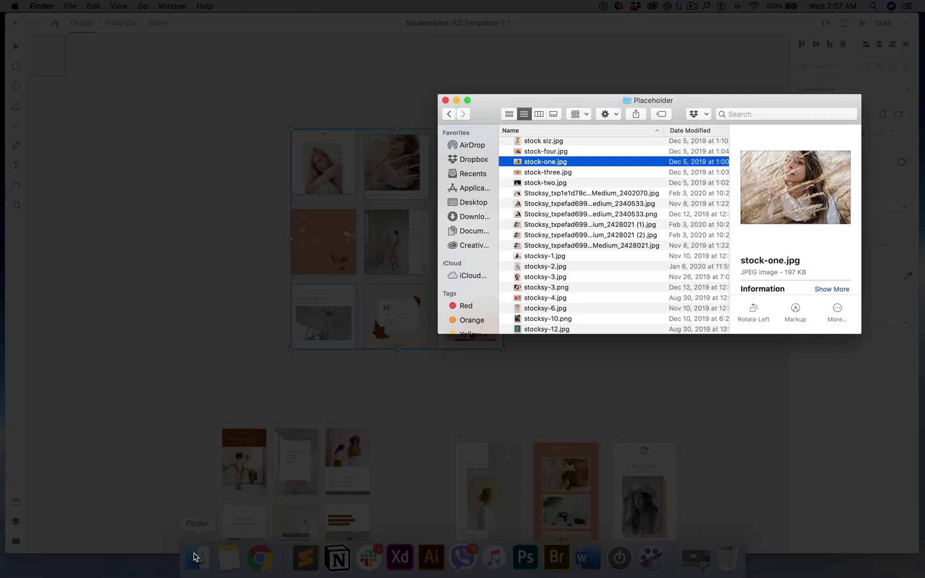
left_click(478, 202)
double_click(545, 144)
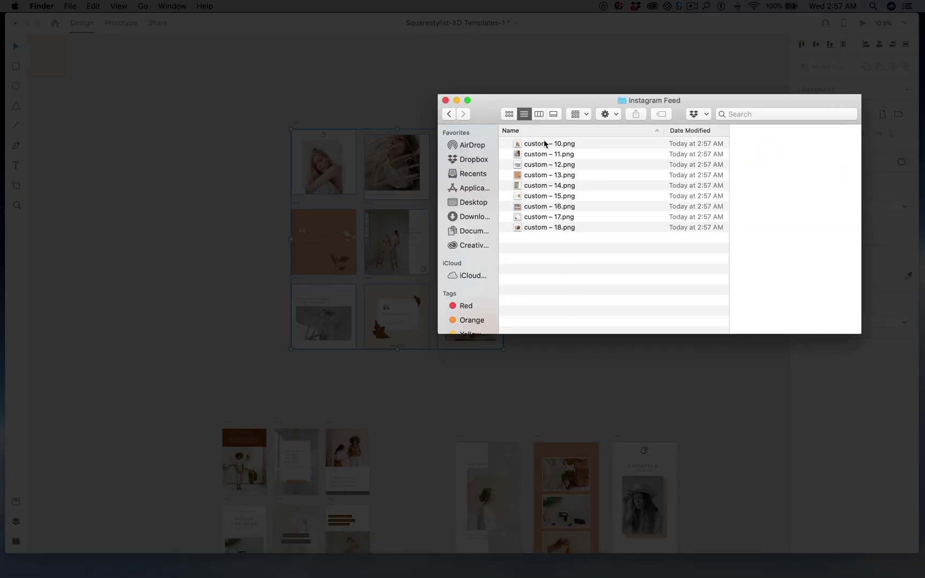
left_click(544, 146)
left_click(545, 164)
left_click(548, 177)
left_click(552, 207)
left_click(553, 217)
left_click(553, 173)
left_click(556, 143)
Step: Return to XD and open the custom – 10 artboard name for editing, leaving it unchanged
left_click(299, 118)
scroll(299, 118, "up", 3)
scroll(300, 118, "up", 2)
double_click(306, 150)
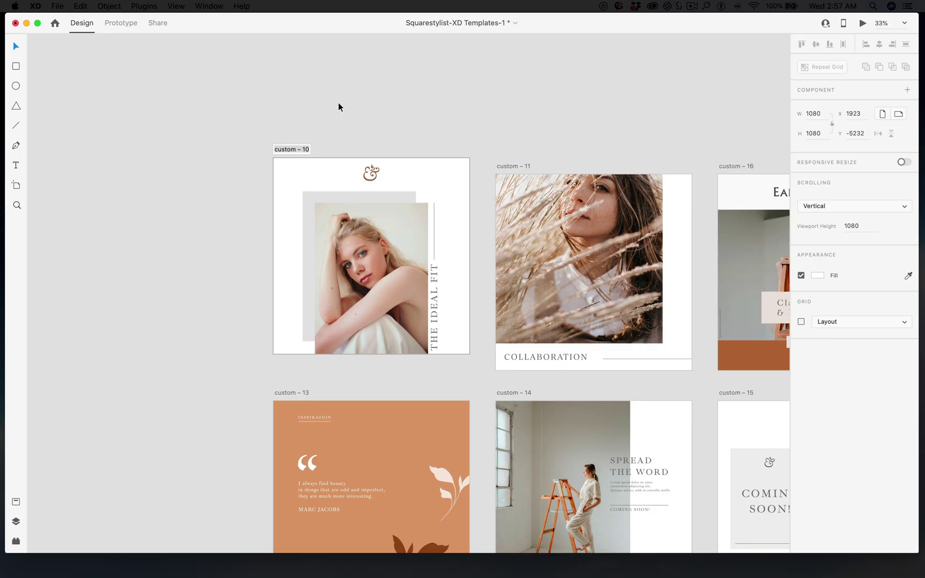
left_click(304, 149)
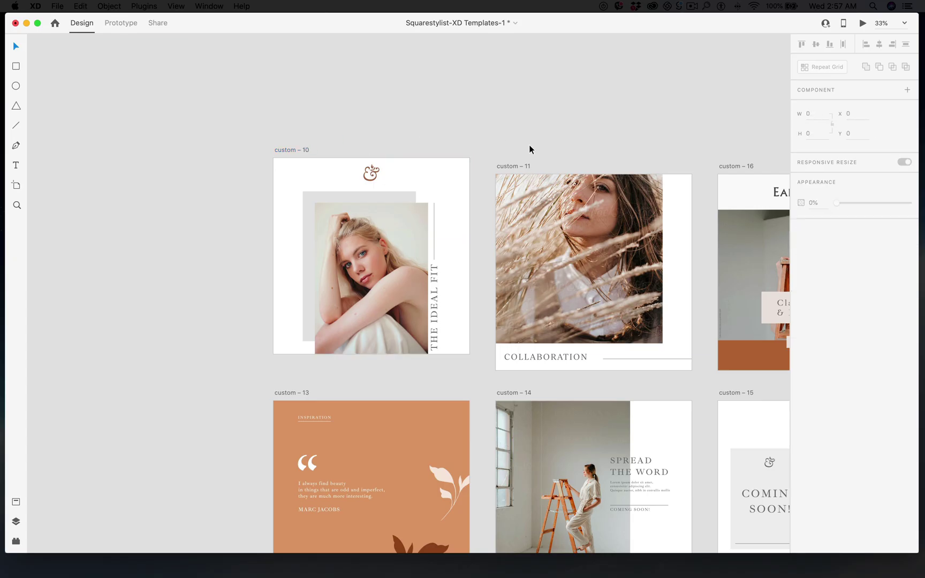
Step: Start and cancel renaming the custom – 10 artboard, keeping its name unchanged
double_click(297, 150)
key("Escape")
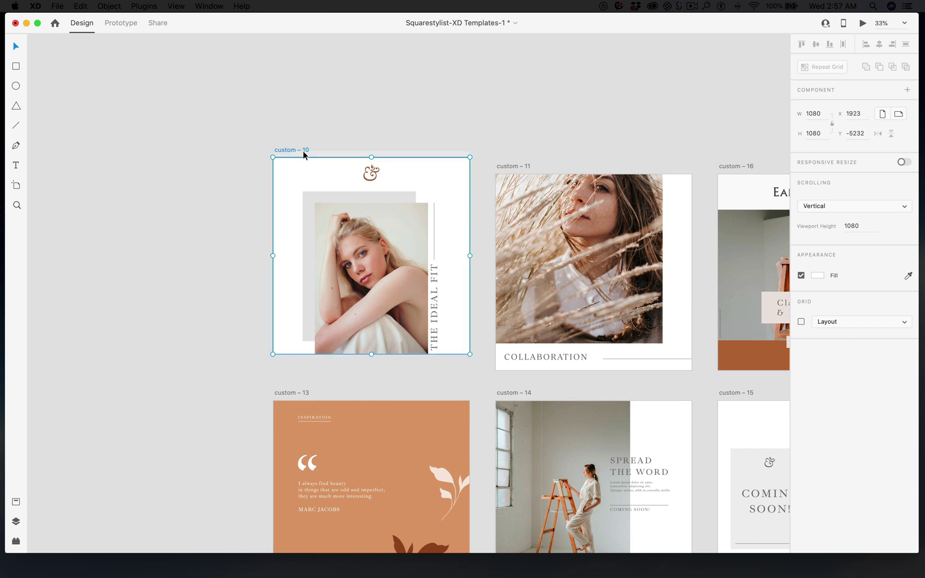
double_click(303, 150)
Step: Switch to the Instagram Feed folder and open custom – 17.png in Preview
mouse_move(159, 572)
left_click(203, 562)
left_click(559, 218)
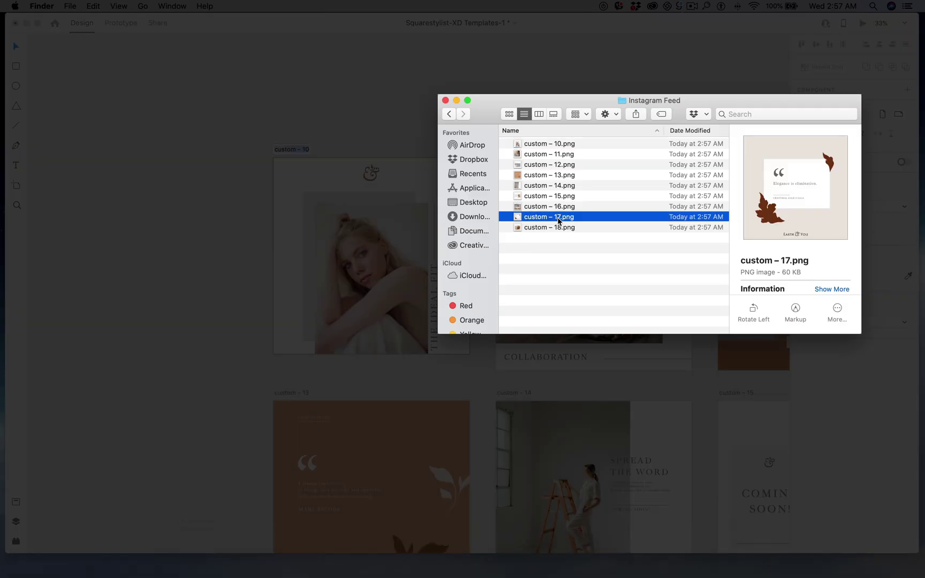
double_click(558, 218)
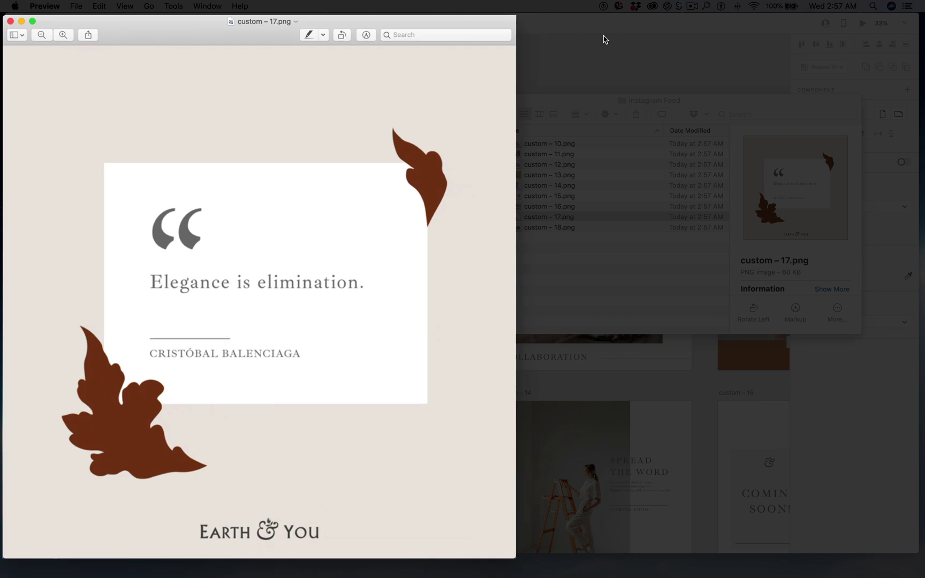
Step: Resize the Preview window showing custom – 17.png, then close it
left_click_drag(515, 19, 489, 85)
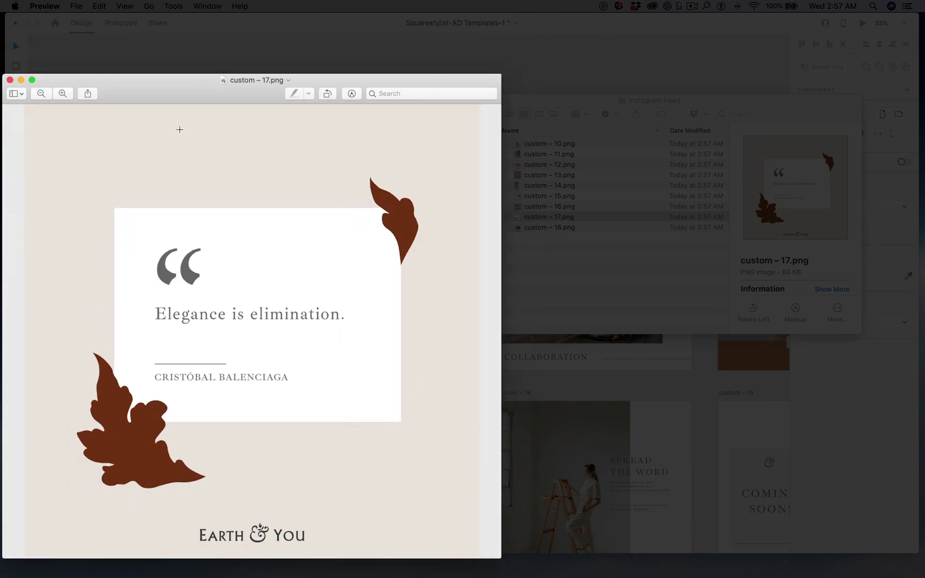
left_click(10, 80)
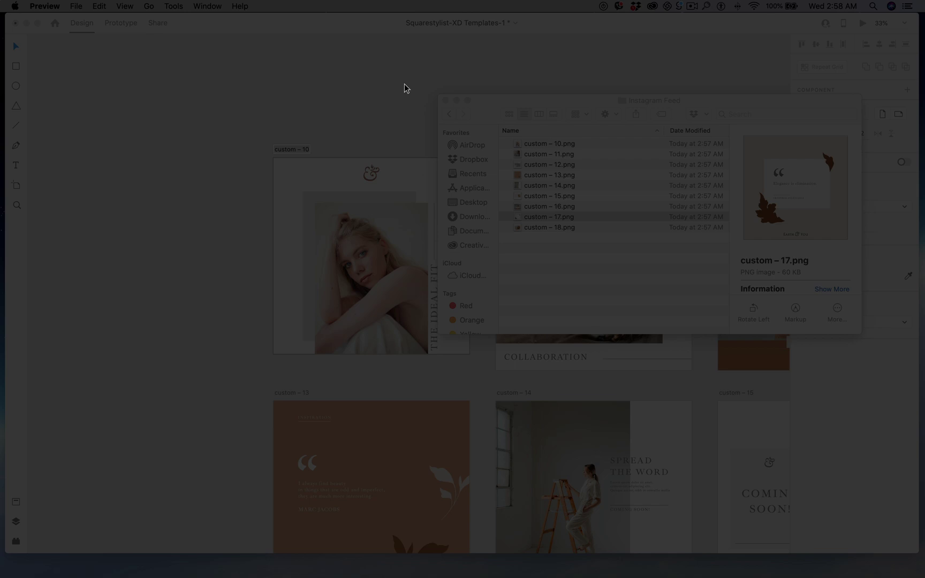
Step: Bring the Squarestylist file forward and scroll the canvas down to the story-format templates
left_click(383, 81)
scroll(384, 80, "down", 6)
scroll(562, 284, "down", 5)
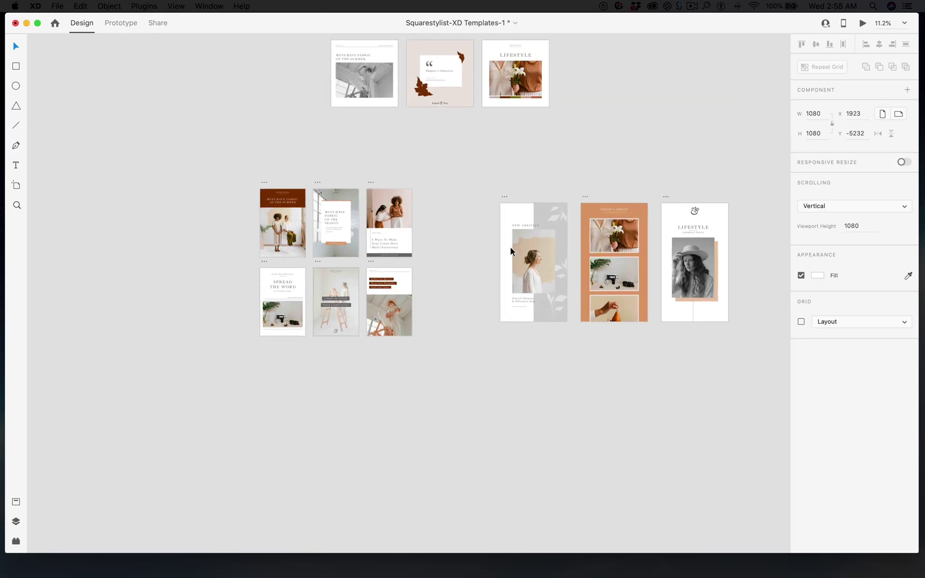